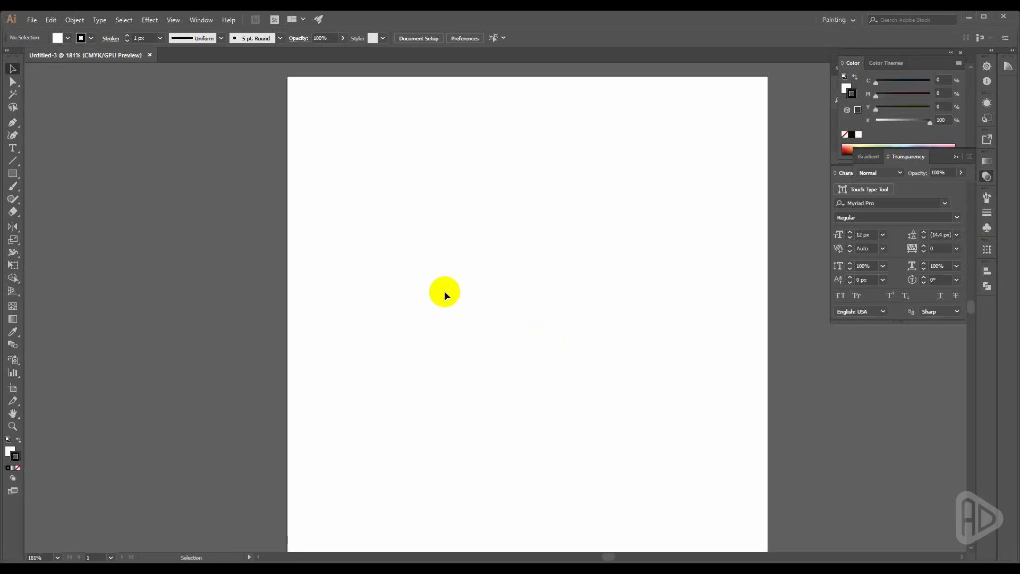
Add the point text "SPEED" in the artboard's upper-left area and select it as an object
{"action": "left_click", "coordinate": [13, 149]}
{"action": "left_click", "coordinate": [381, 276]}
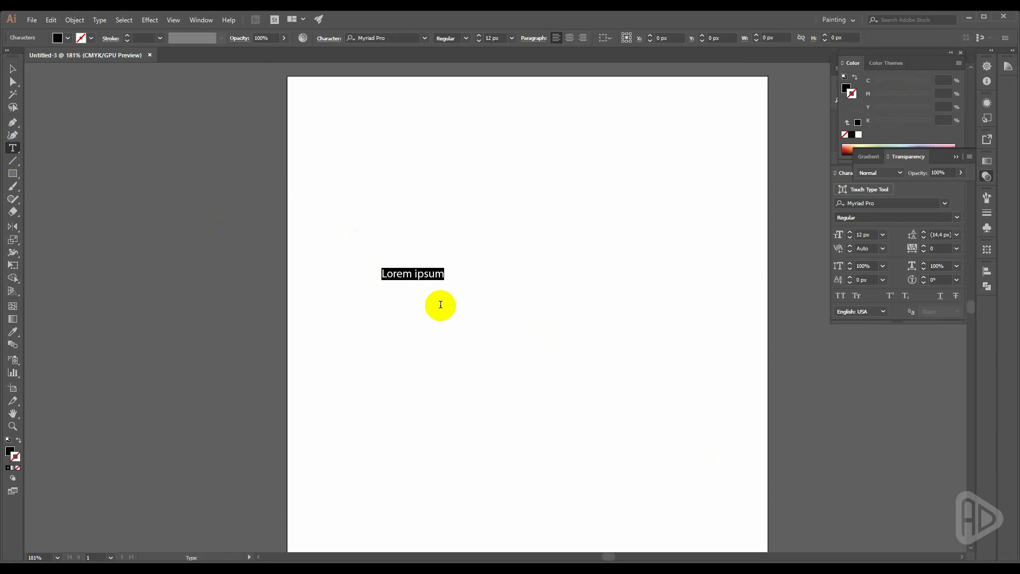
{"action": "type", "text": "SPEED"}
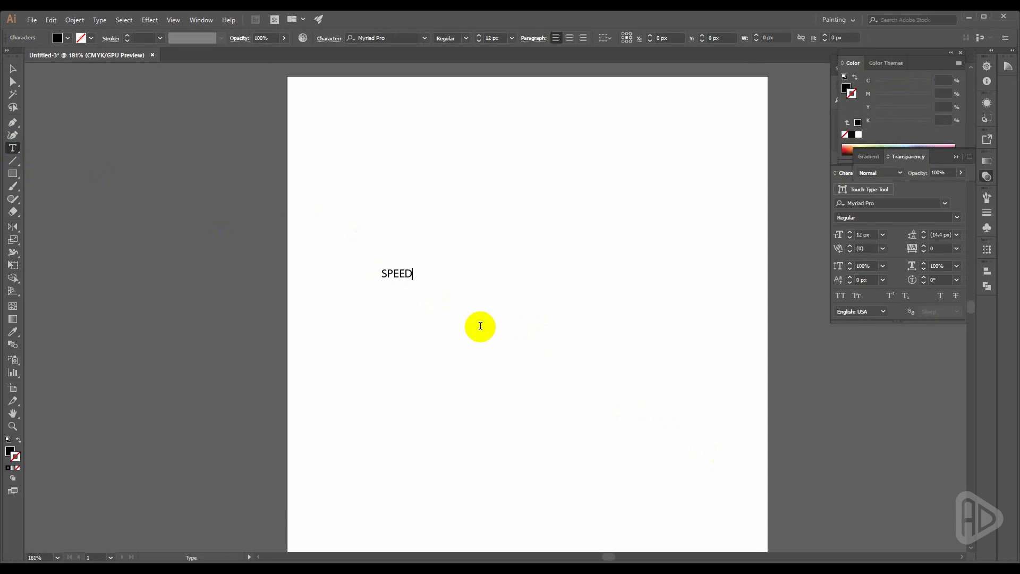
{"action": "left_click", "coordinate": [13, 70]}
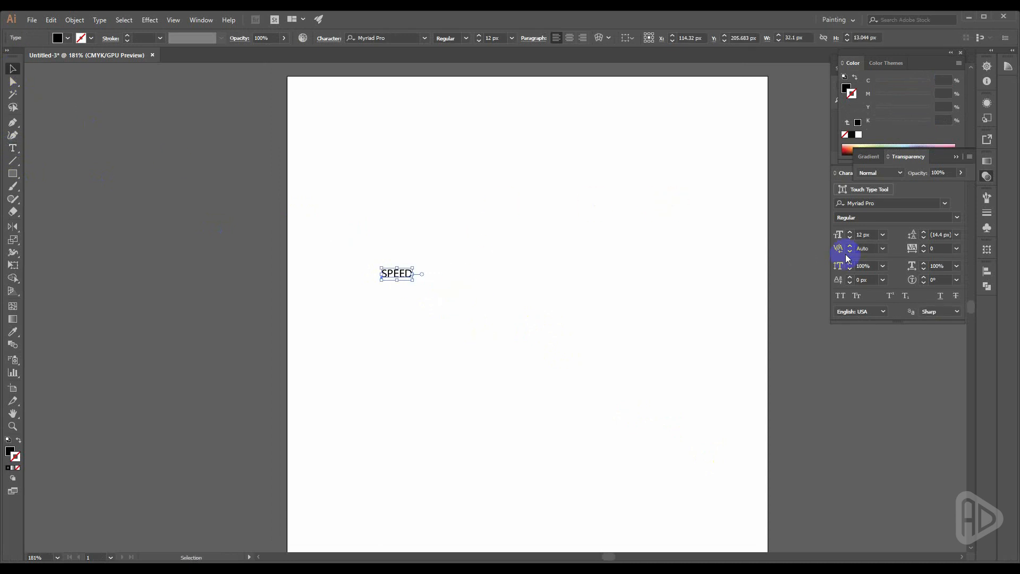
Set the SPEED text's font size to 50 px and move it towards the middle of the artboard
{"action": "left_click", "coordinate": [873, 234]}
{"action": "type", "text": "50"}
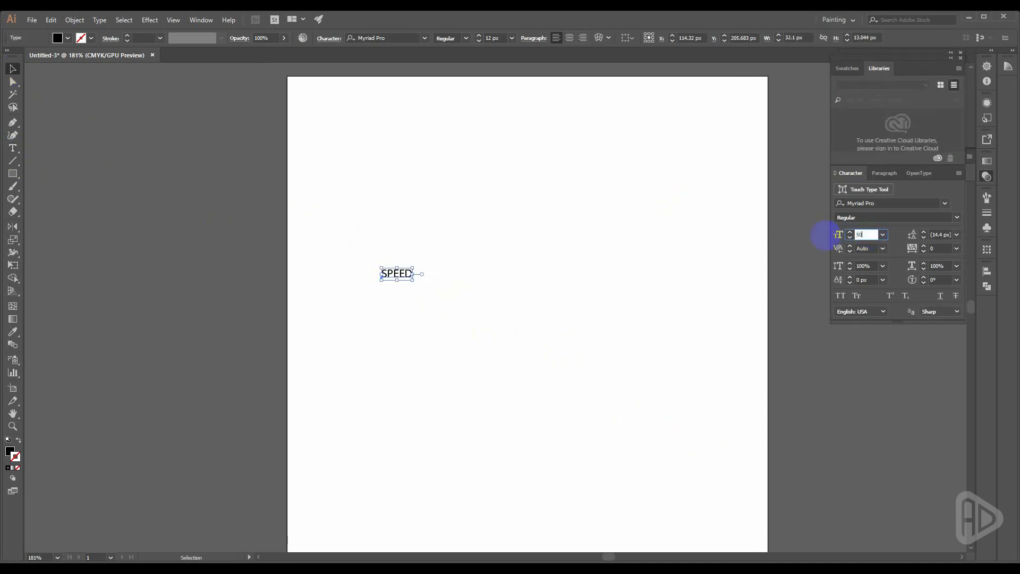
{"action": "key", "text": "Return"}
{"action": "left_click_drag", "start_coordinate": [485, 262], "coordinate": [570, 334]}
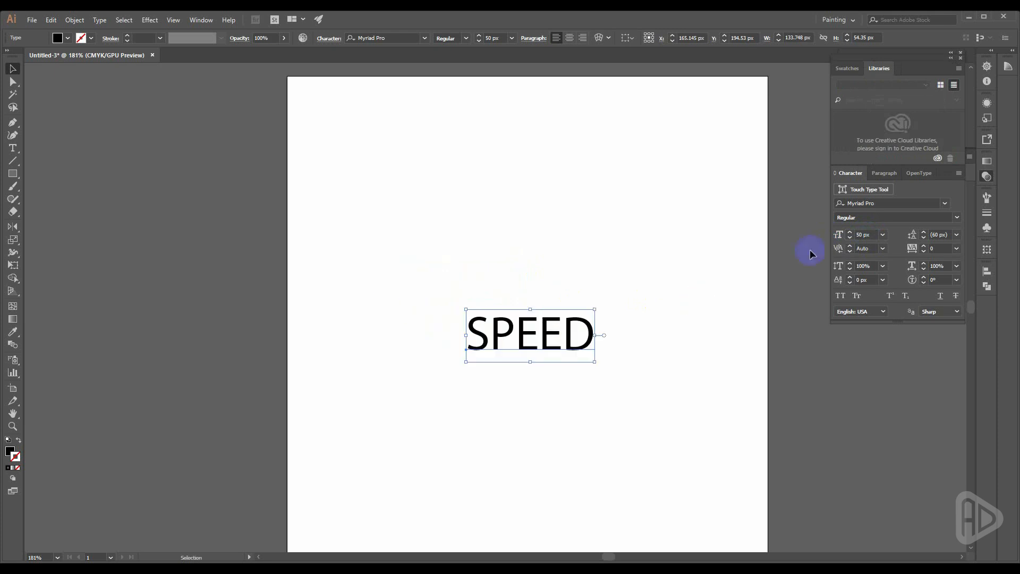
Make the SPEED text 70 px Bold and shift it back towards the artboard's centre
{"action": "left_click", "coordinate": [865, 235]}
{"action": "type", "text": "70"}
{"action": "key", "text": "Return"}
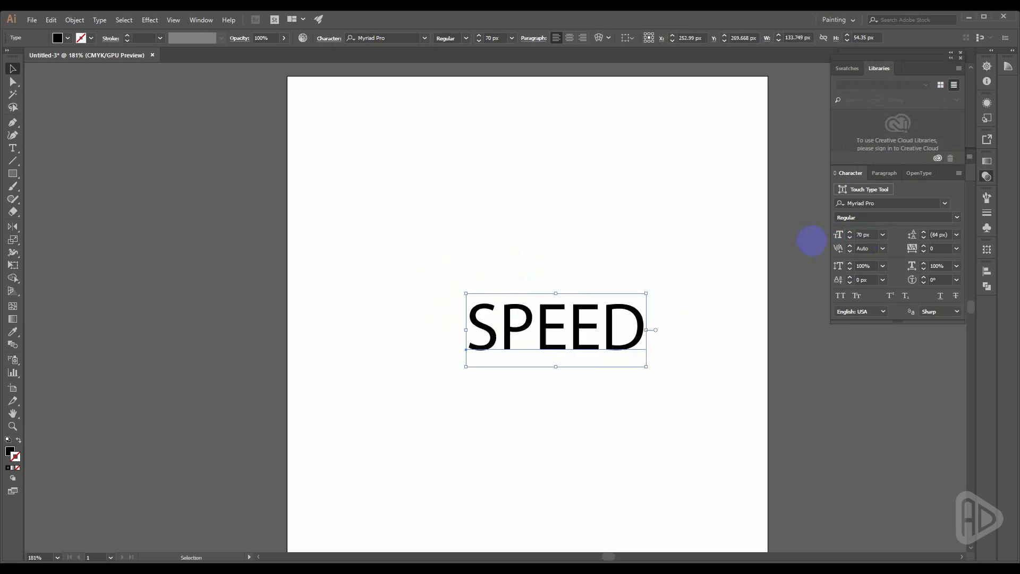
{"action": "left_click", "coordinate": [958, 221]}
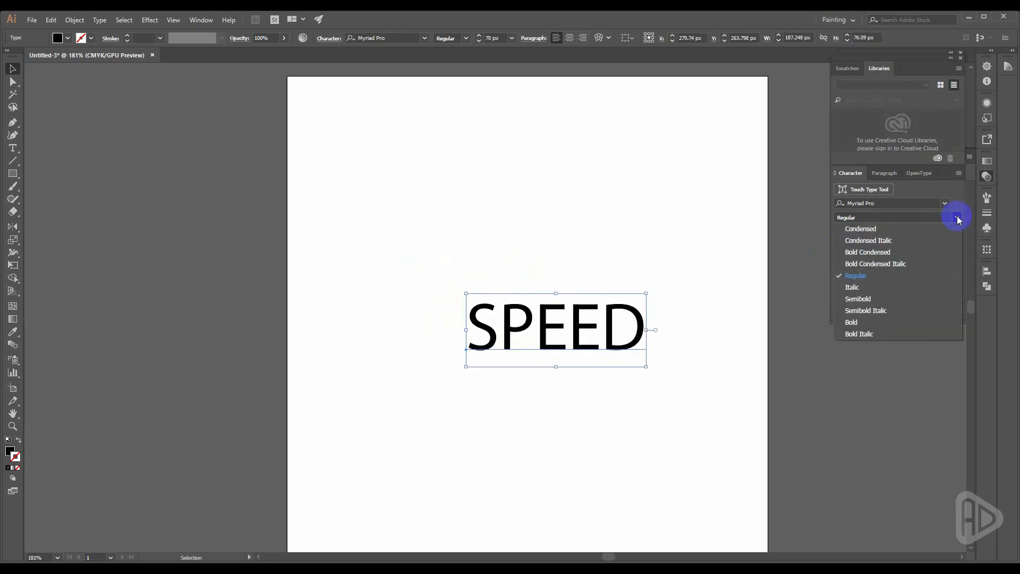
{"action": "left_click", "coordinate": [871, 324]}
{"action": "left_click_drag", "start_coordinate": [617, 332], "coordinate": [574, 338]}
Increase the SPEED text's font size to 100 px and recentre it on the artboard
{"action": "left_click", "coordinate": [829, 237]}
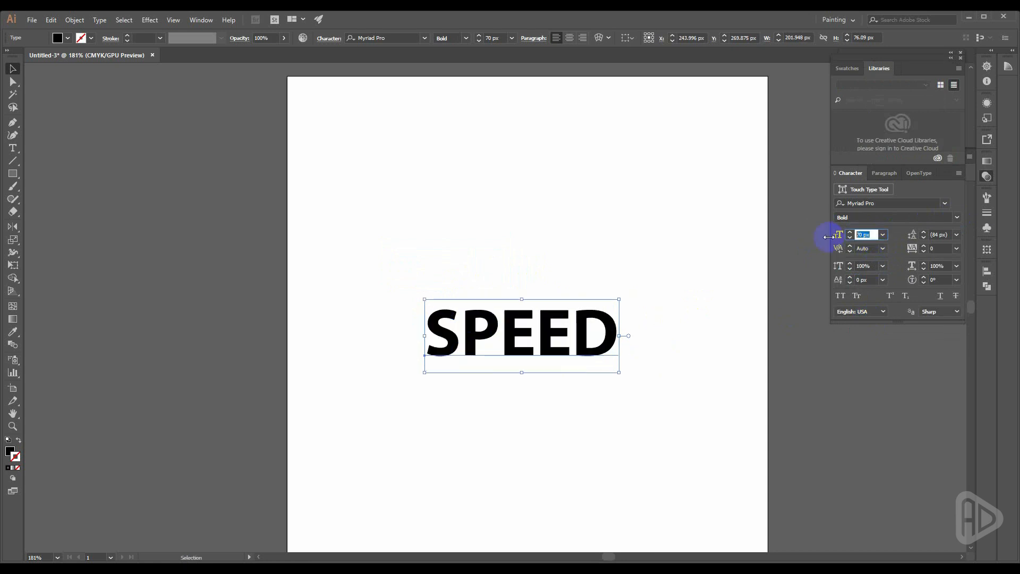
{"action": "type", "text": "100"}
{"action": "key", "text": "Return"}
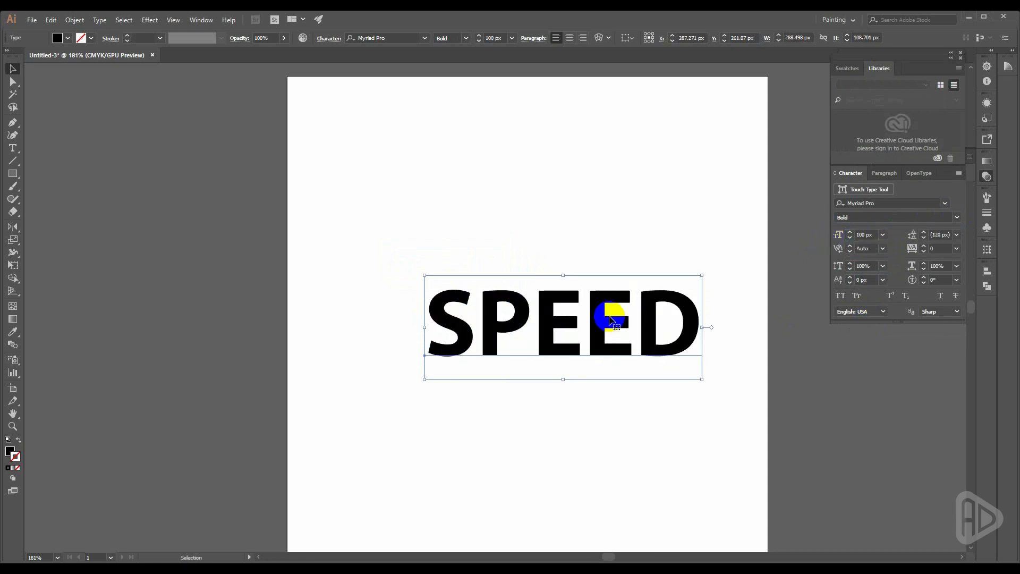
{"action": "left_click_drag", "start_coordinate": [611, 319], "coordinate": [587, 338]}
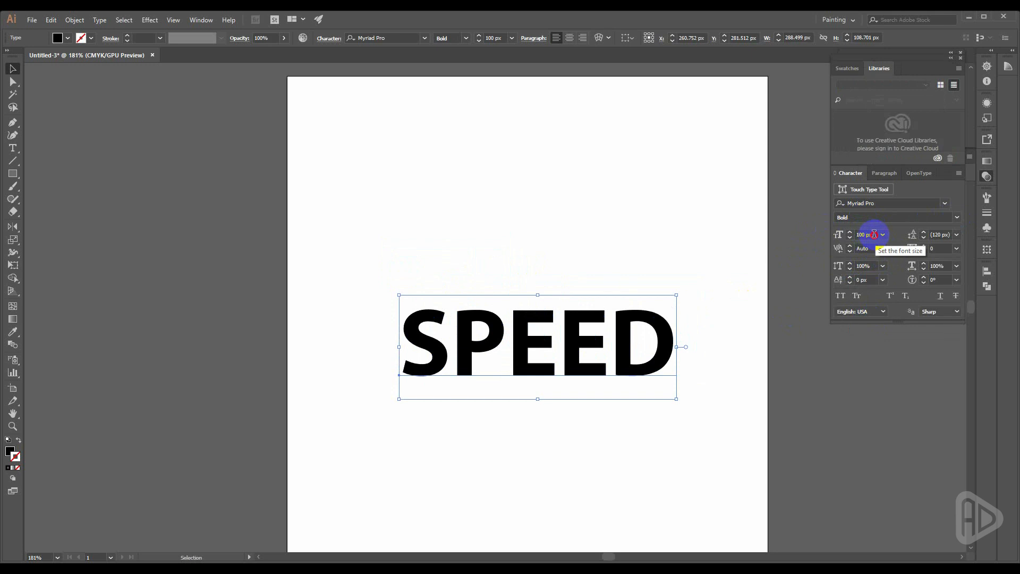
Increase the SPEED text's font size to 130 px, recentre it horizontally on the artboard and deselect it
{"action": "left_click", "coordinate": [838, 239]}
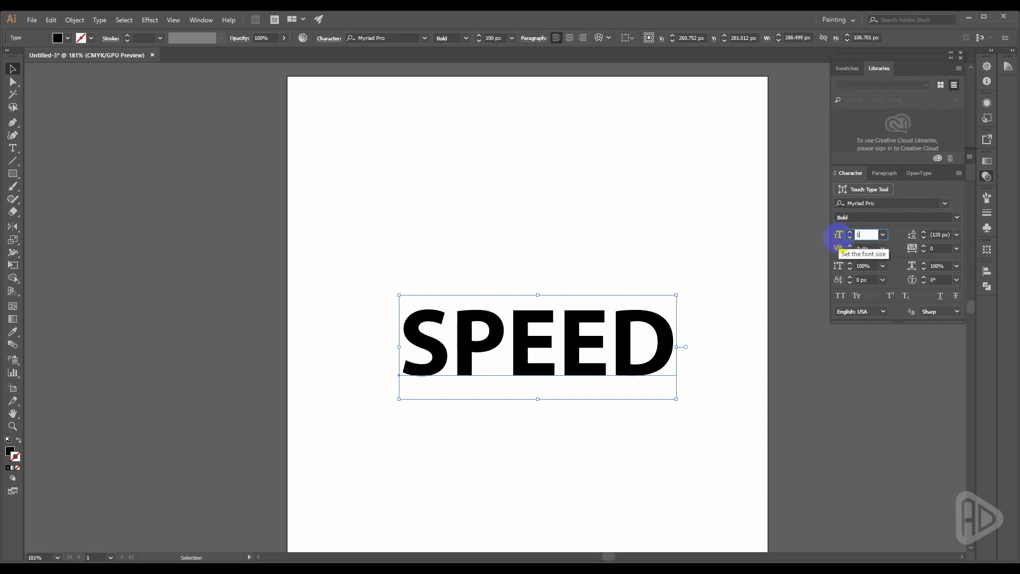
{"action": "type", "text": "130"}
{"action": "key", "text": "Return"}
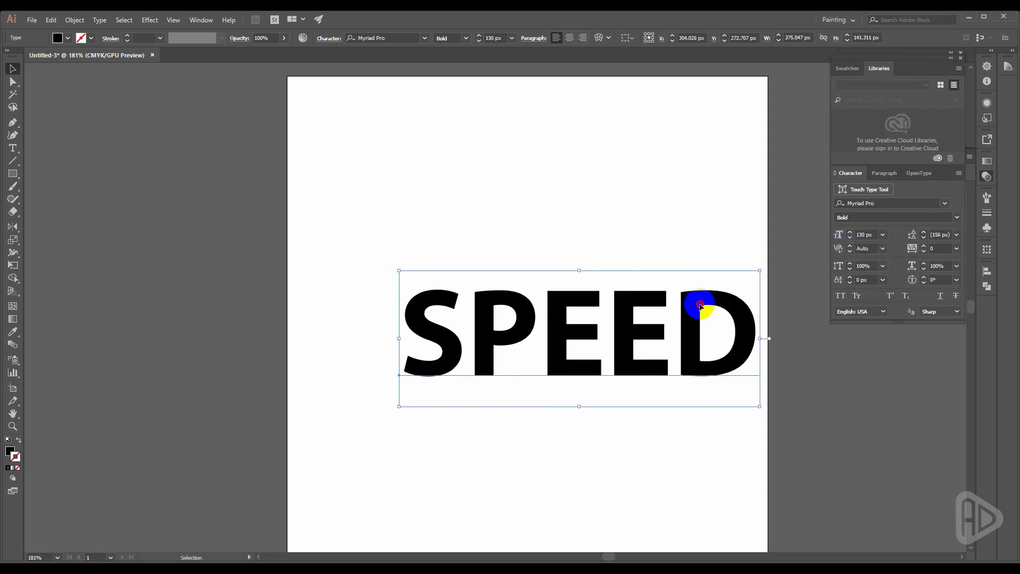
{"action": "left_click_drag", "start_coordinate": [695, 301], "coordinate": [660, 334]}
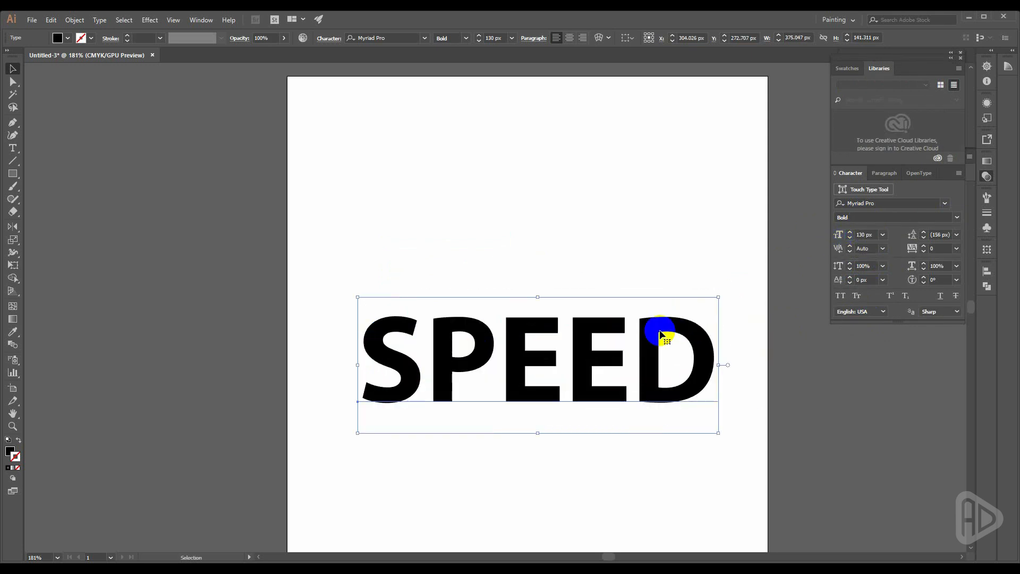
{"action": "left_click", "coordinate": [805, 400]}
Try the Semibold, Italic and Bold Italic styles of Myriad Pro on the SPEED text
{"action": "left_click", "coordinate": [652, 371]}
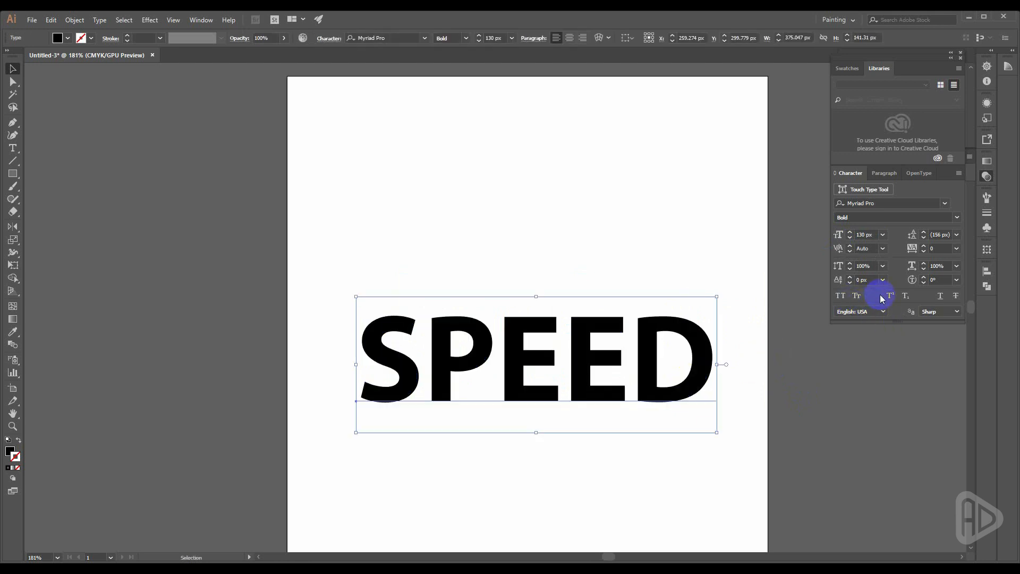
{"action": "left_click", "coordinate": [956, 217]}
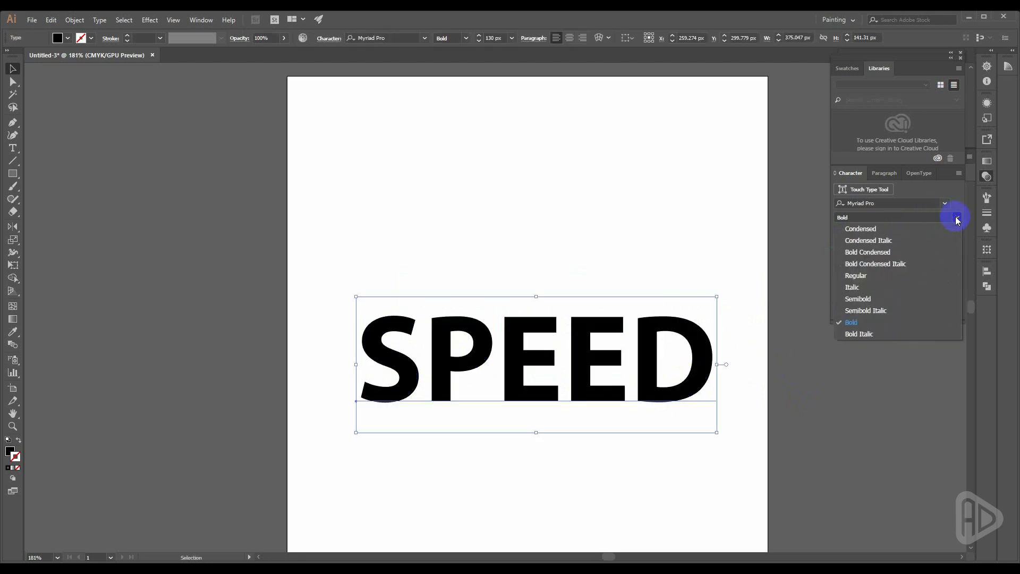
{"action": "left_click", "coordinate": [873, 299]}
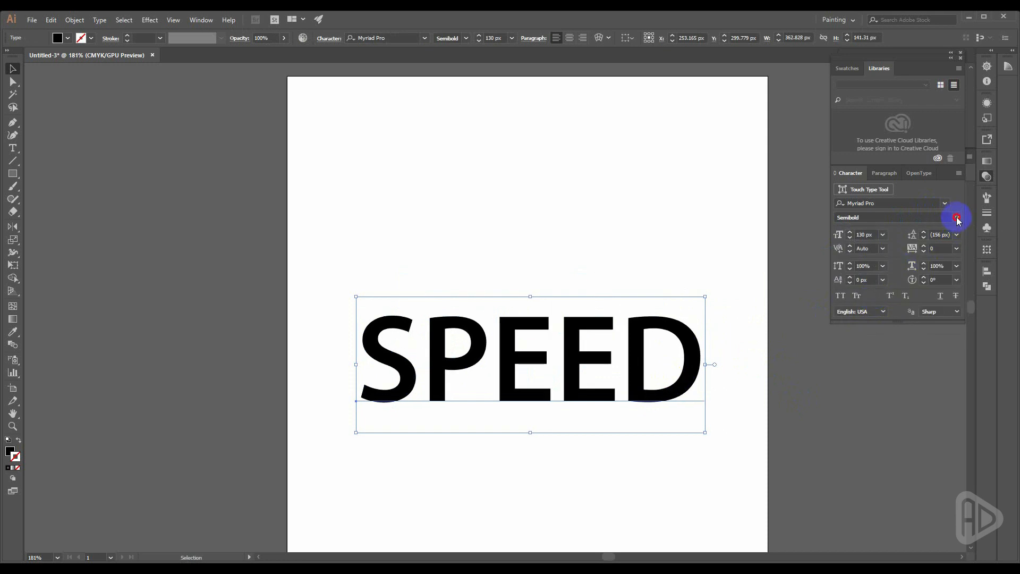
{"action": "left_click", "coordinate": [957, 217]}
{"action": "left_click", "coordinate": [871, 287]}
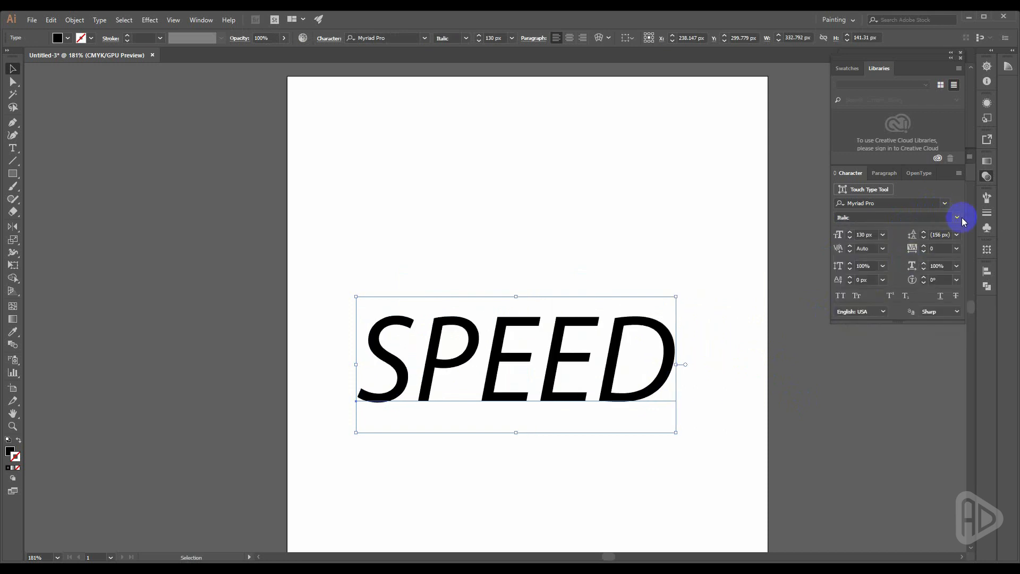
{"action": "left_click", "coordinate": [958, 217]}
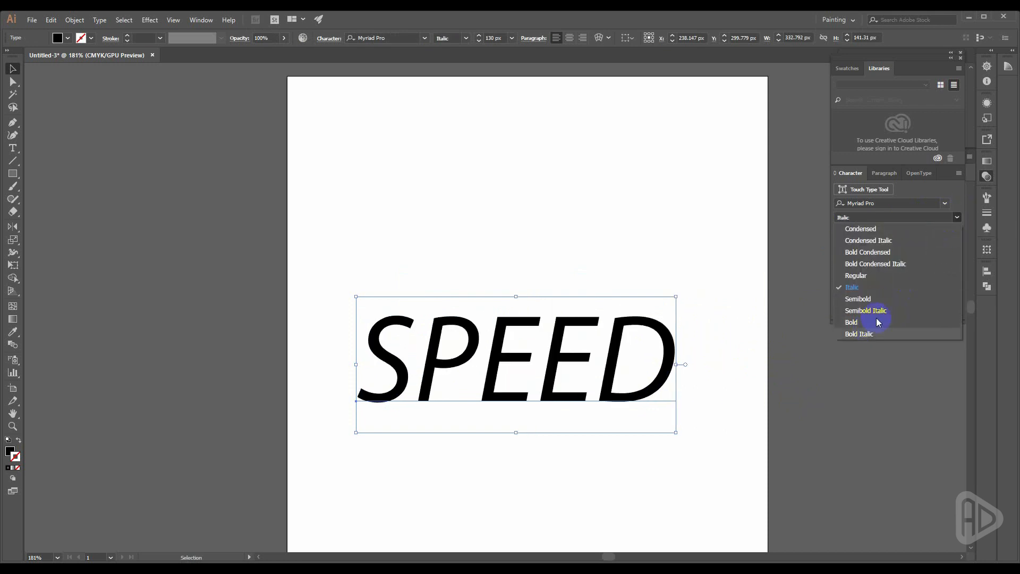
{"action": "left_click", "coordinate": [871, 335]}
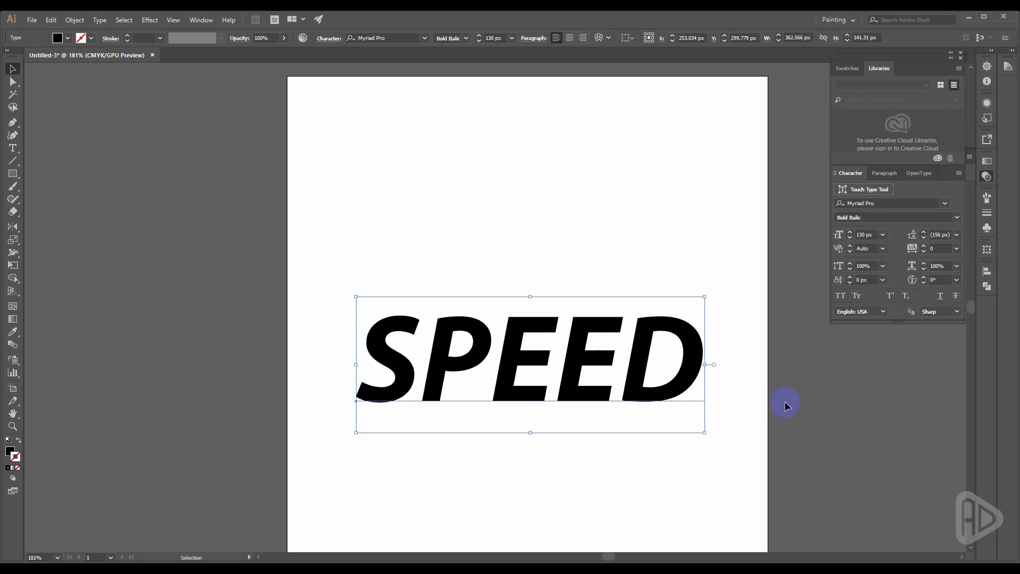
Search the fonts for "mont" and apply Montserrat Medium Italic to the SPEED text
{"action": "left_click", "coordinate": [870, 202]}
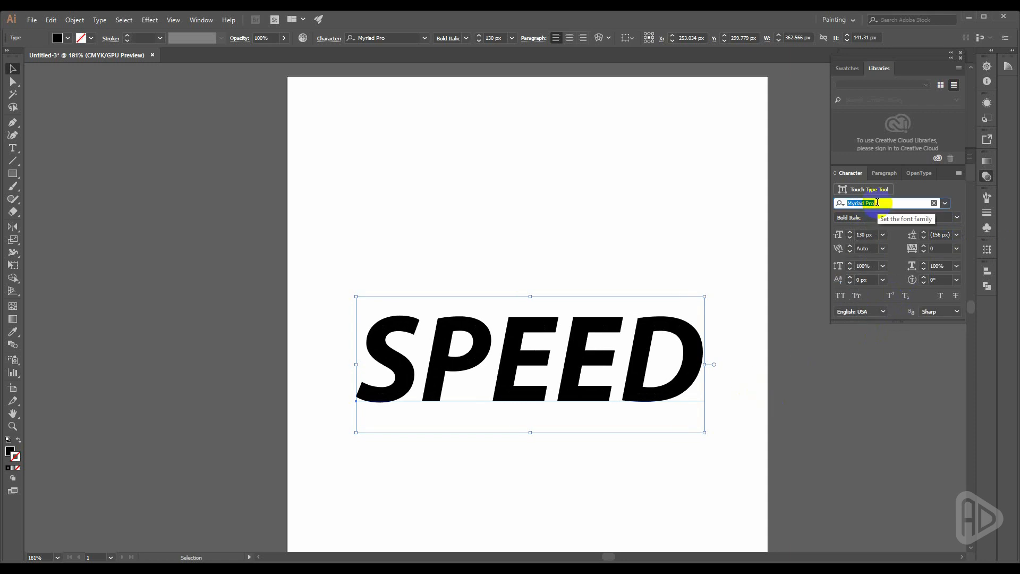
{"action": "type", "text": "mont"}
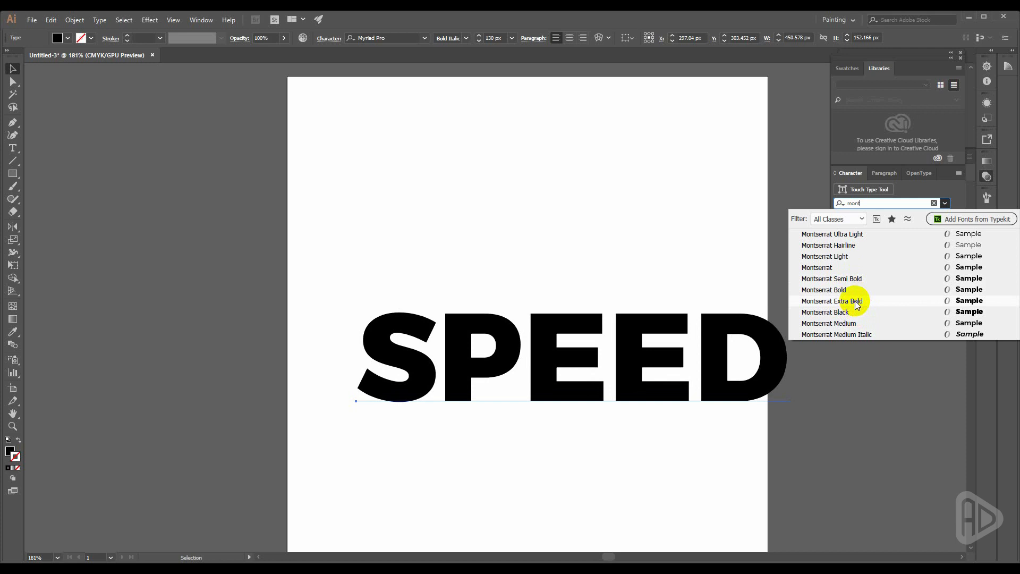
{"action": "left_click", "coordinate": [856, 337]}
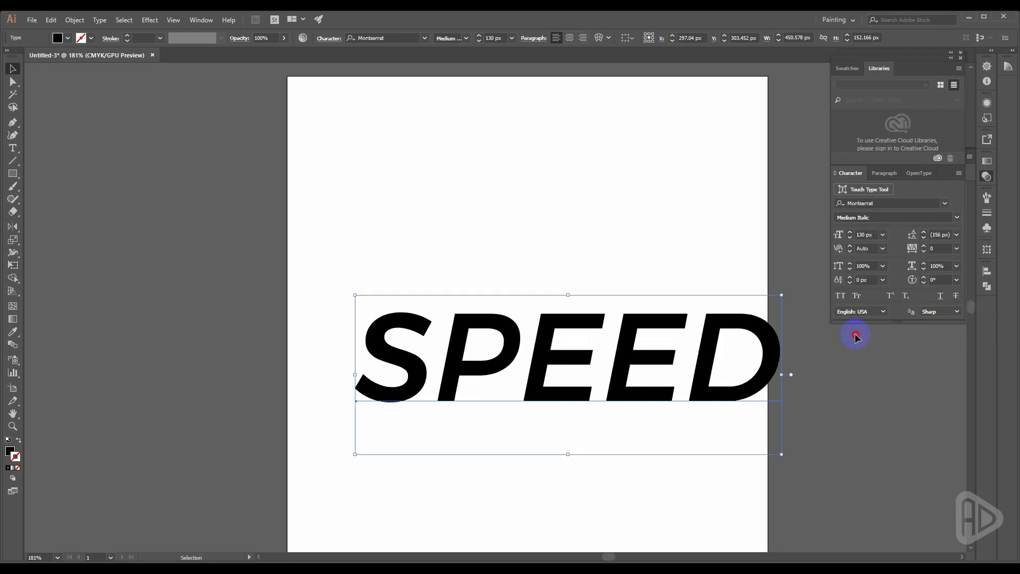
Change the SPEED text's Montserrat style to Medium
{"action": "left_click", "coordinate": [956, 218]}
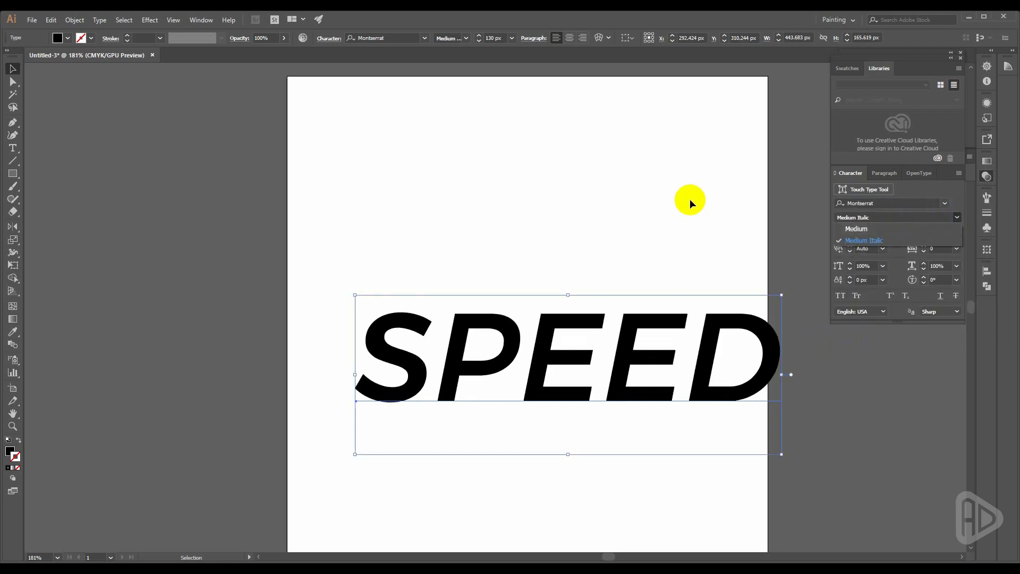
{"action": "left_click", "coordinate": [689, 198]}
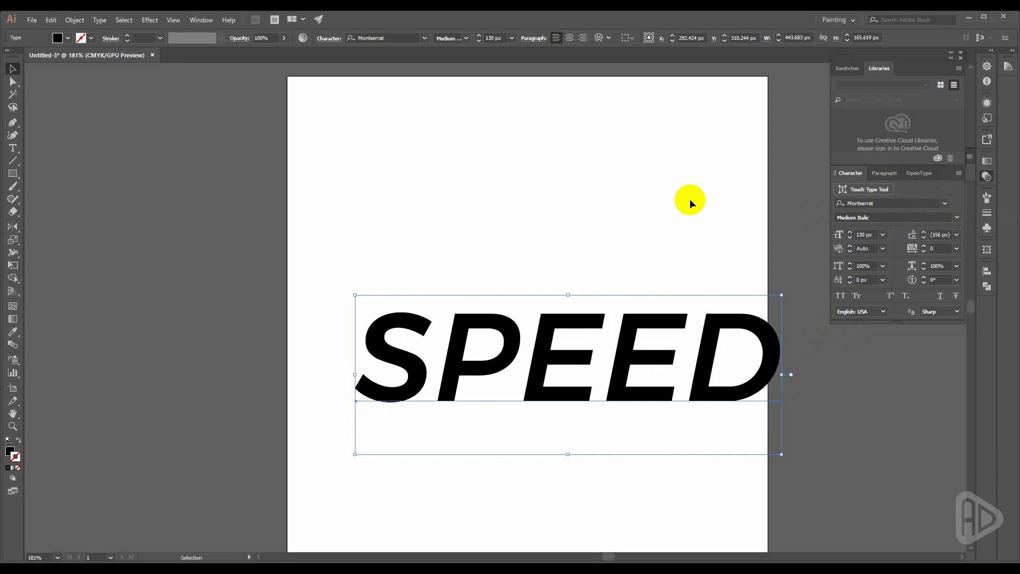
{"action": "left_click", "coordinate": [957, 219]}
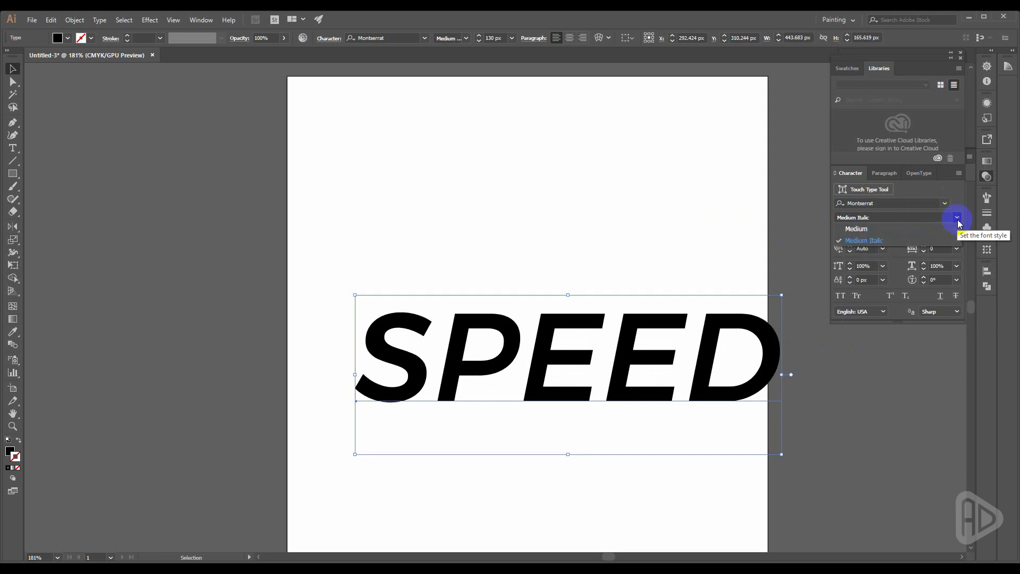
{"action": "left_click", "coordinate": [871, 229]}
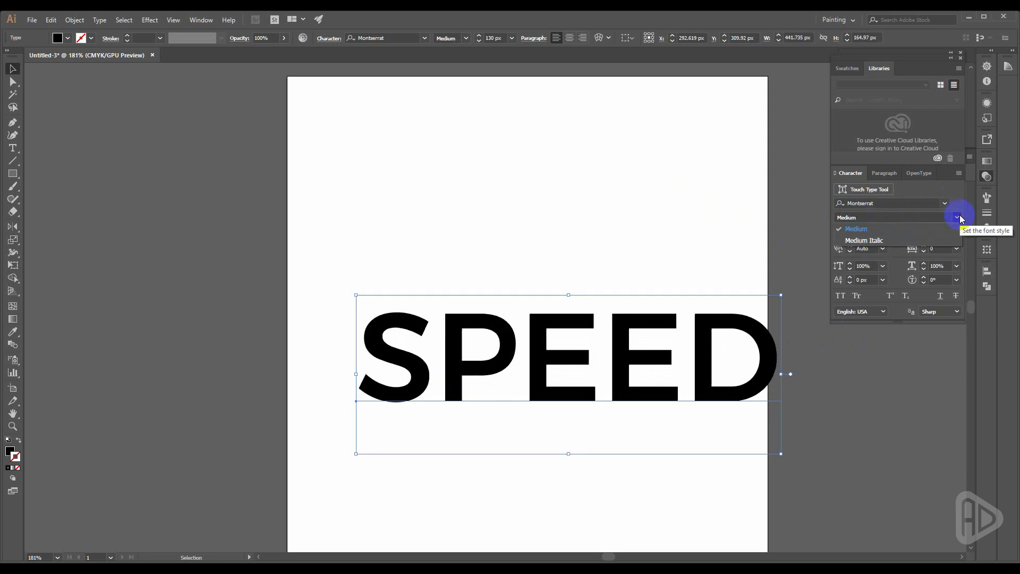
Switch the SPEED text to the other Montserrat family in the font list and set its style to Extra Bold
{"action": "left_click", "coordinate": [907, 199]}
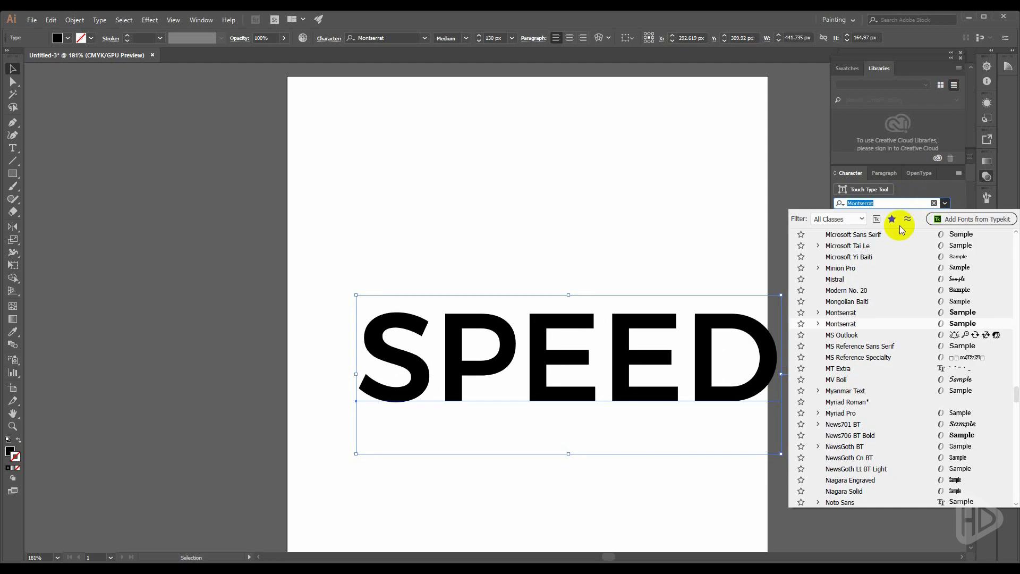
{"action": "left_click", "coordinate": [865, 313]}
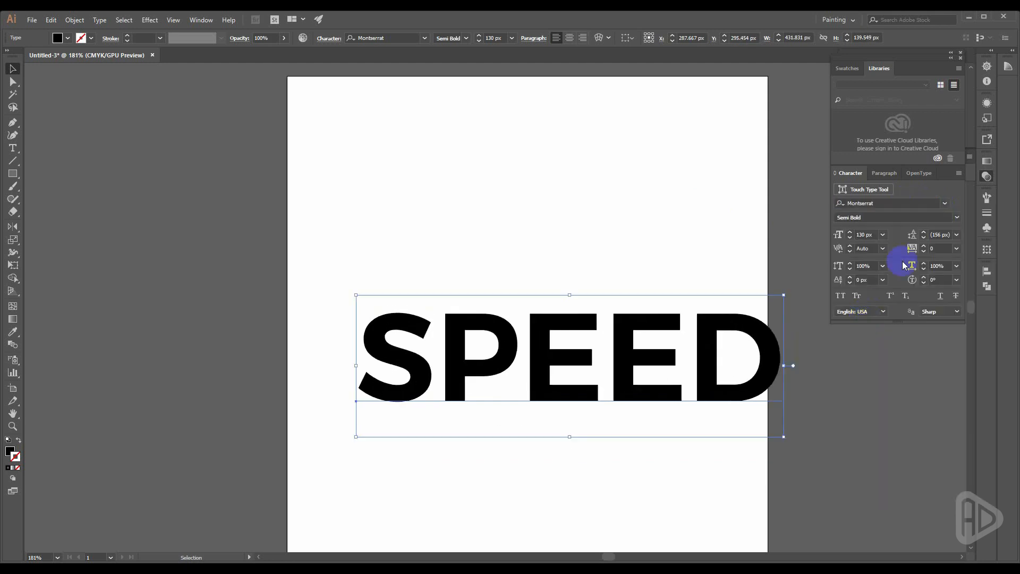
{"action": "left_click", "coordinate": [956, 217]}
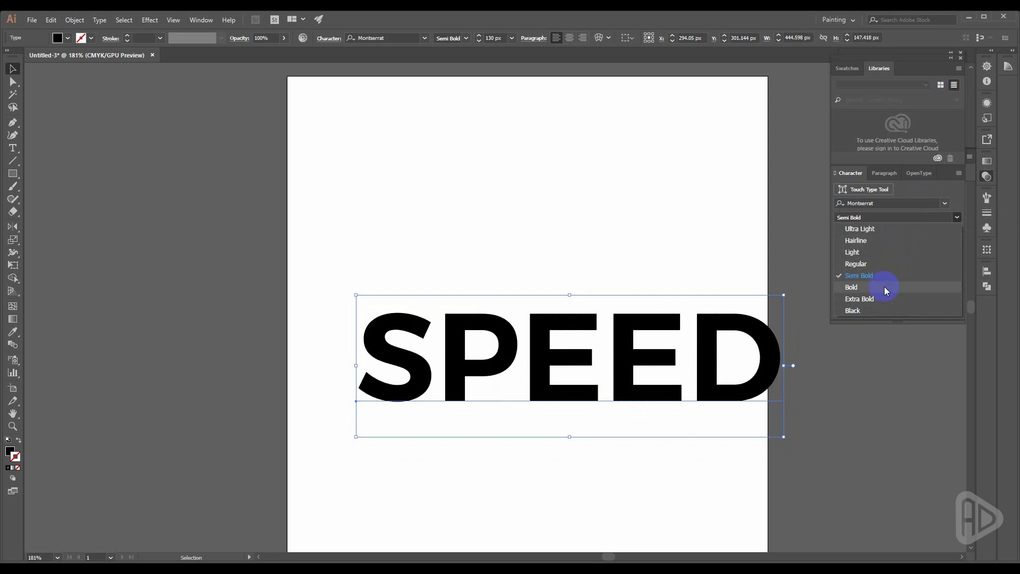
{"action": "left_click", "coordinate": [877, 298]}
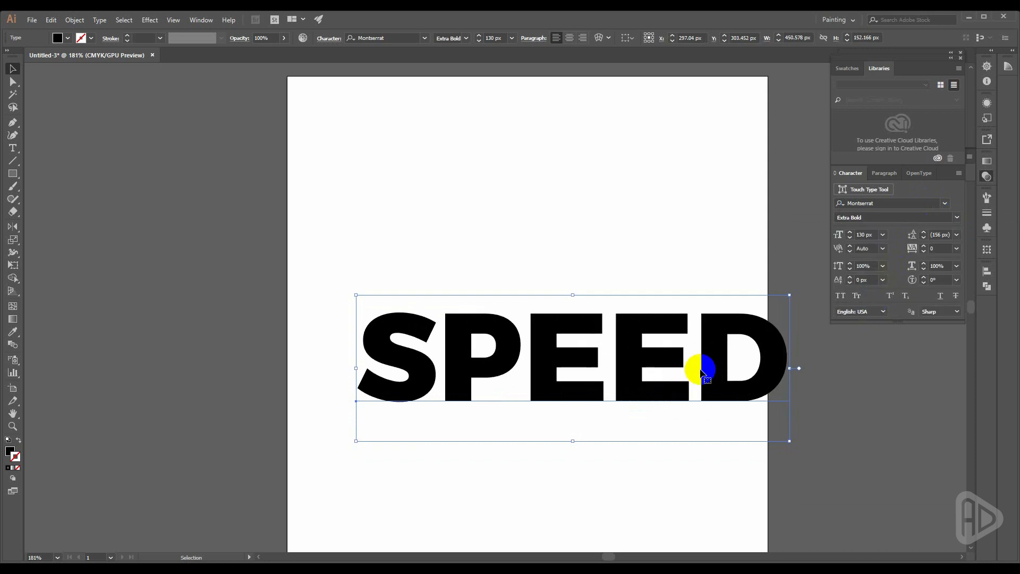
Scale the SPEED text down proportionally to about 103 px and centre it horizontally on the artboard
{"action": "left_click_drag", "start_coordinate": [694, 364], "coordinate": [673, 367]}
{"action": "left_click_drag", "start_coordinate": [769, 296], "coordinate": [718, 308]}
{"action": "left_click_drag", "start_coordinate": [661, 369], "coordinate": [649, 369]}
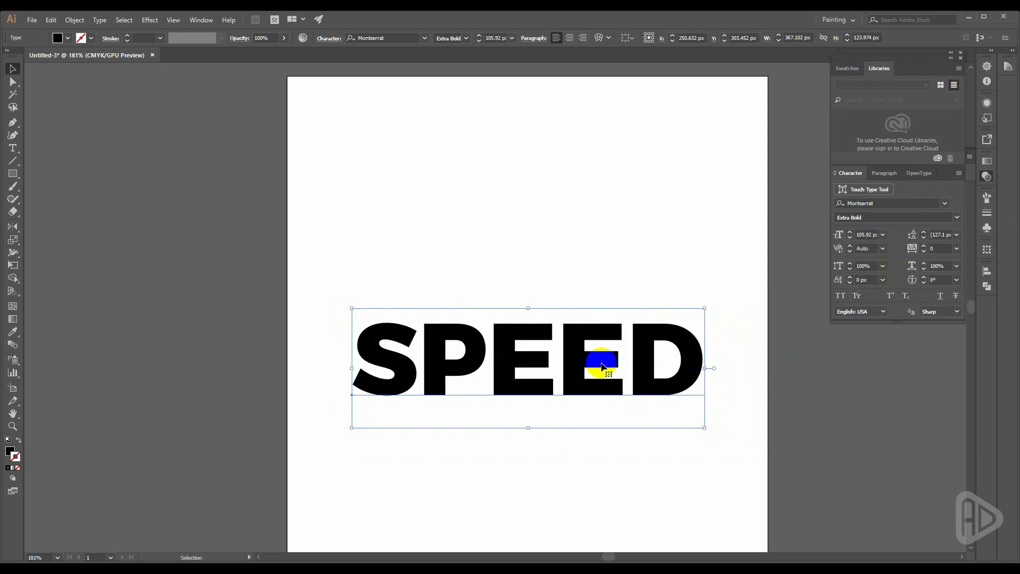
{"action": "left_click_drag", "start_coordinate": [706, 309], "coordinate": [699, 307]}
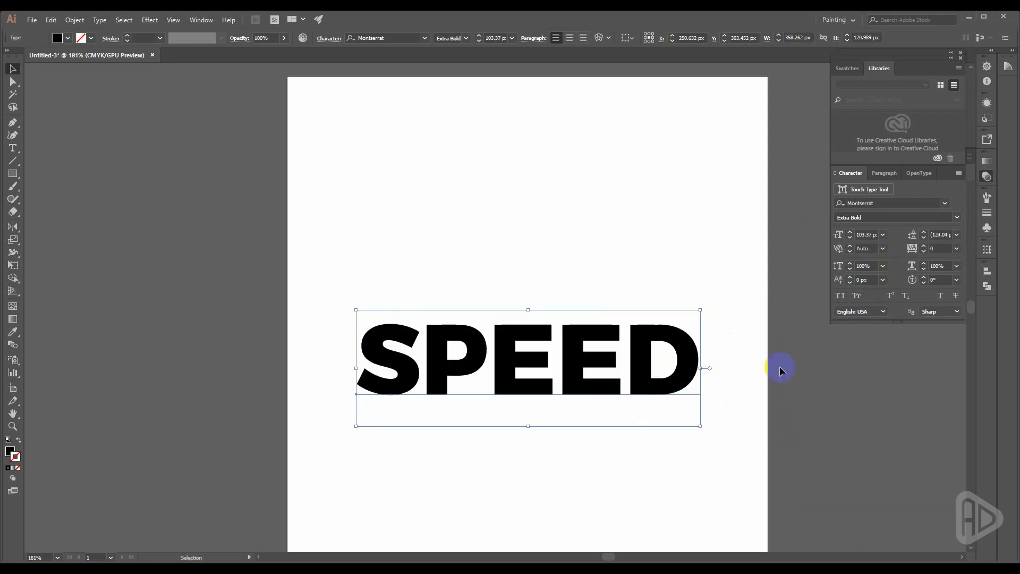
Move the SPEED text up to about the artboard's vertical centre and deselect it
{"action": "left_click", "coordinate": [656, 356]}
{"action": "left_click", "coordinate": [644, 345]}
{"action": "scroll", "coordinate": [644, 345], "scroll_direction": "down", "scroll_amount": 3}
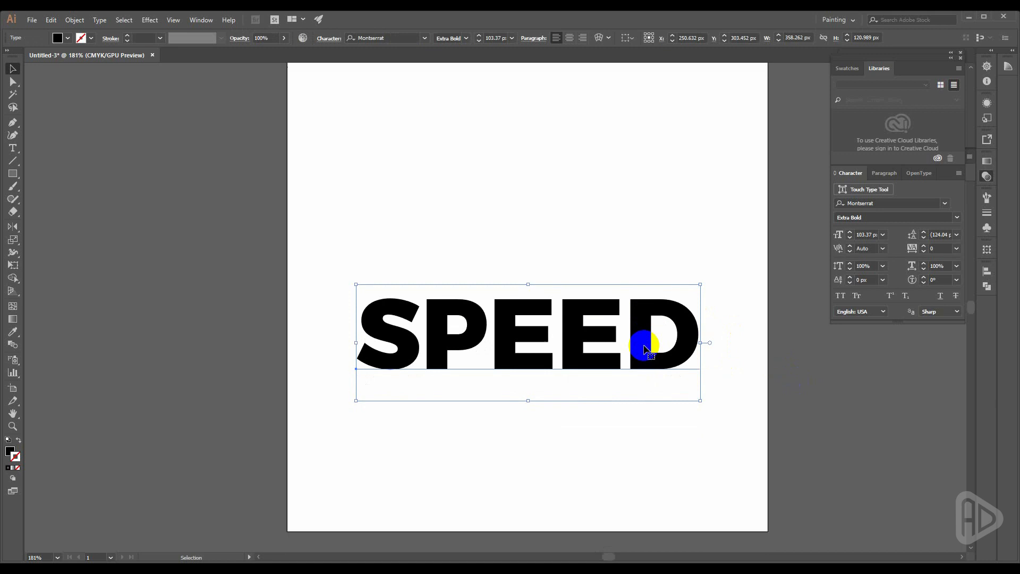
{"action": "scroll", "coordinate": [644, 346], "scroll_direction": "up", "scroll_amount": 1}
{"action": "mouse_move", "coordinate": [644, 348]}
{"action": "left_mouse_down"}
{"action": "mouse_move", "coordinate": [646, 284]}
{"action": "mouse_move", "coordinate": [647, 327]}
{"action": "left_mouse_up"}
{"action": "scroll", "coordinate": [646, 285], "scroll_direction": "up", "scroll_amount": 1}
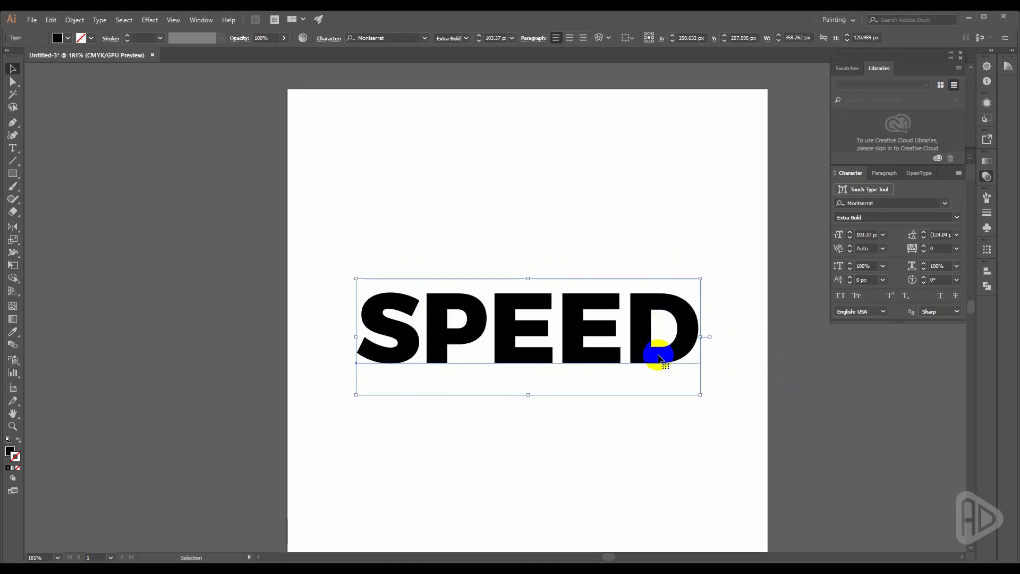
{"action": "scroll", "coordinate": [659, 359], "scroll_direction": "down", "scroll_amount": 1}
{"action": "left_click", "coordinate": [682, 412]}
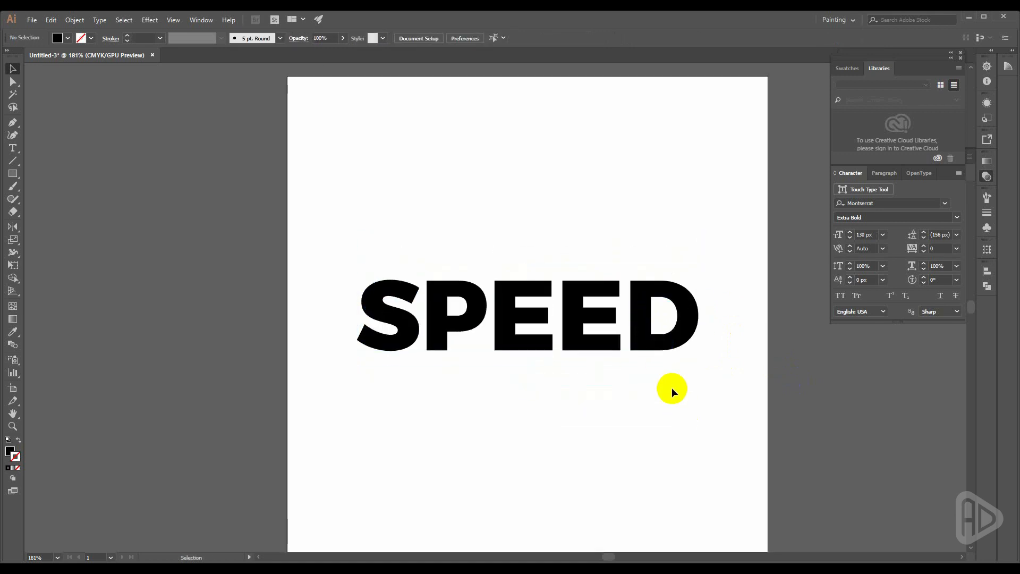
Convert the SPEED text to outlines and ungroup it into separate letters
{"action": "left_click", "coordinate": [656, 346]}
{"action": "right_click", "coordinate": [657, 347]}
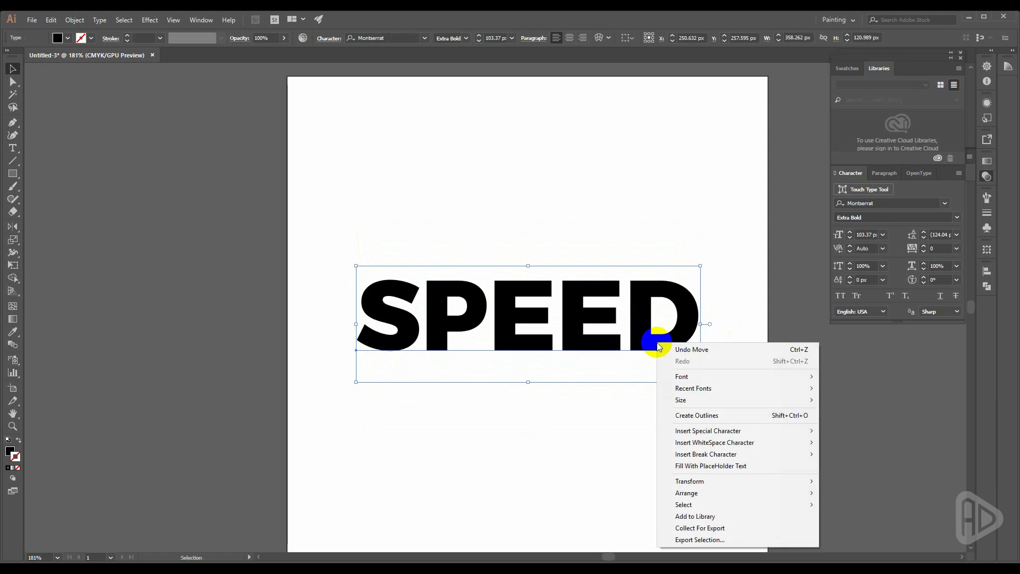
{"action": "left_click", "coordinate": [690, 416]}
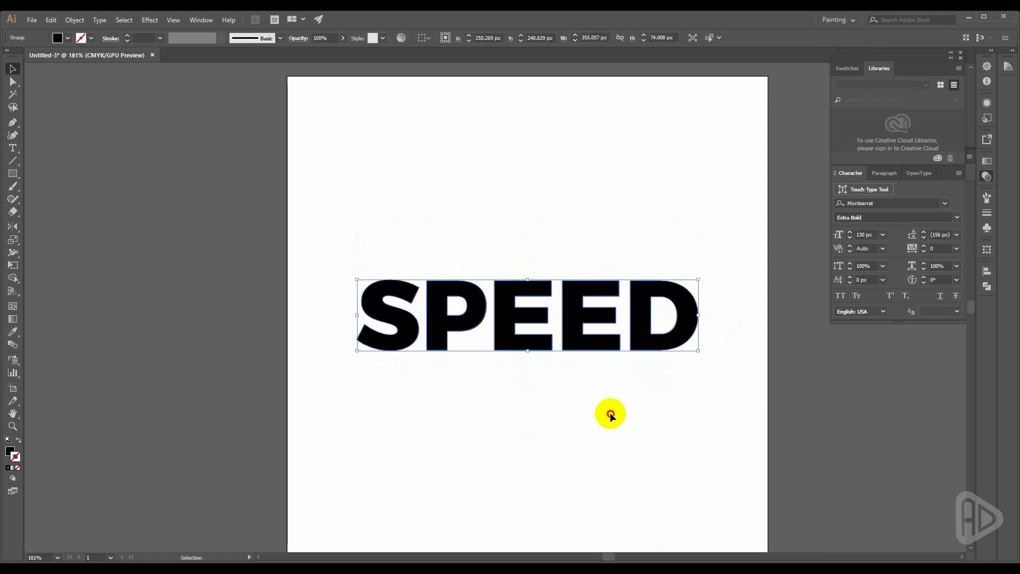
{"action": "left_click", "coordinate": [610, 412]}
{"action": "left_click", "coordinate": [582, 329]}
{"action": "left_click", "coordinate": [638, 403]}
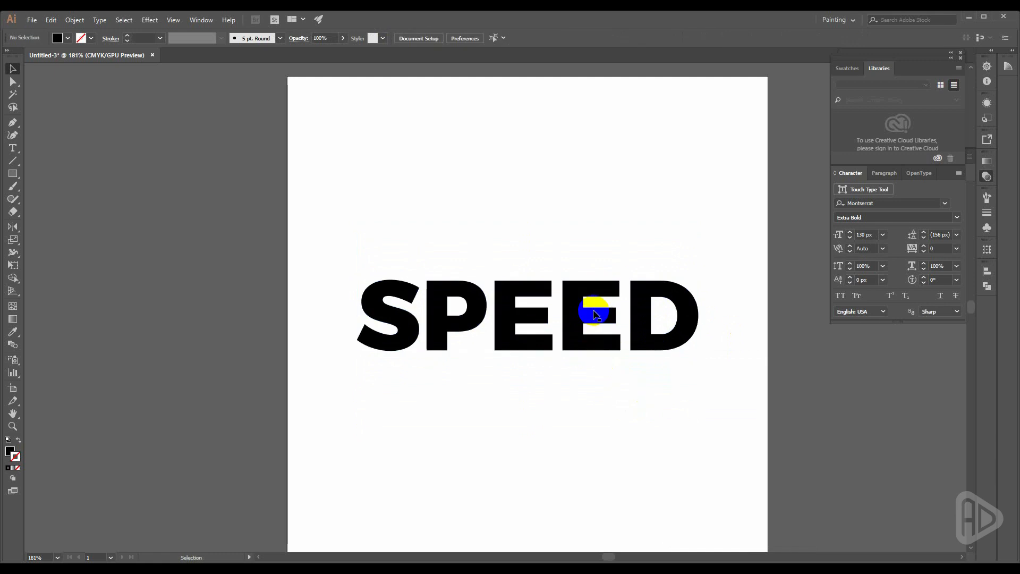
{"action": "left_click", "coordinate": [587, 314]}
{"action": "right_click", "coordinate": [593, 313]}
{"action": "left_click", "coordinate": [614, 391]}
Move the second E out to the artboard's left edge and shift the D closer to the remaining E
{"action": "left_click_drag", "start_coordinate": [587, 318], "coordinate": [252, 316]}
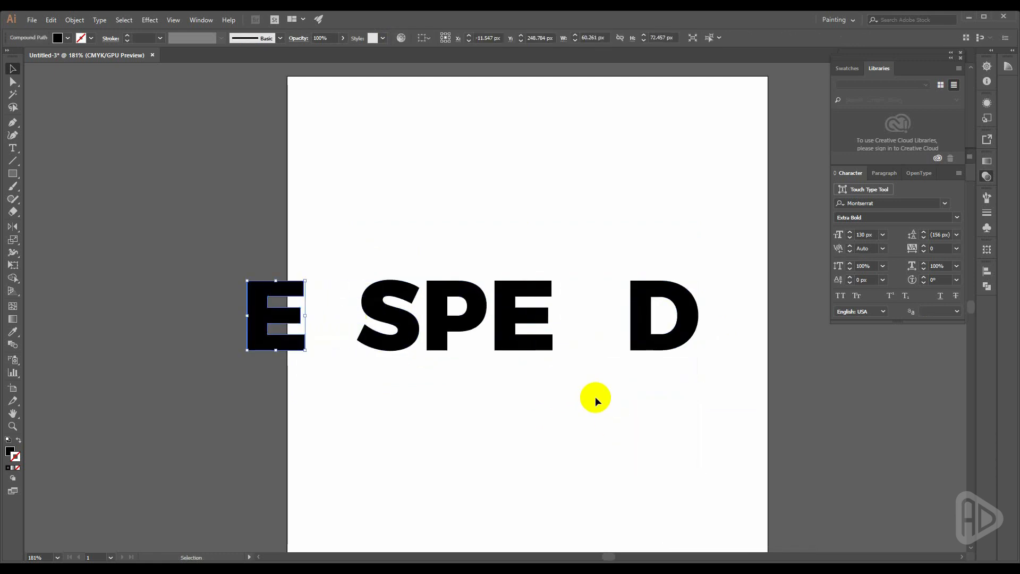
{"action": "scroll", "coordinate": [615, 323], "scroll_direction": "up", "scroll_amount": 1}
{"action": "left_click", "coordinate": [645, 303]}
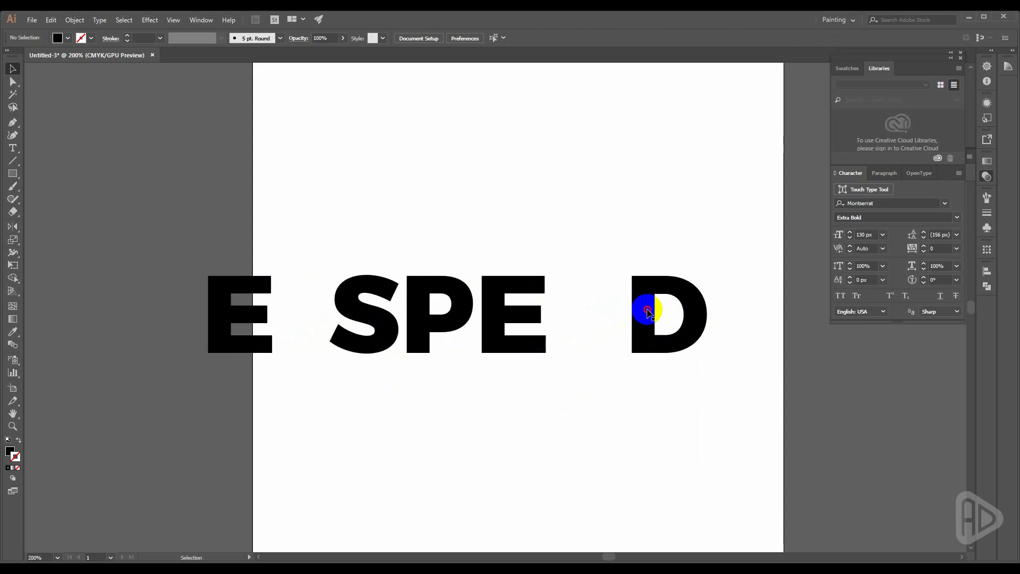
{"action": "left_click_drag", "start_coordinate": [647, 303], "coordinate": [612, 304]}
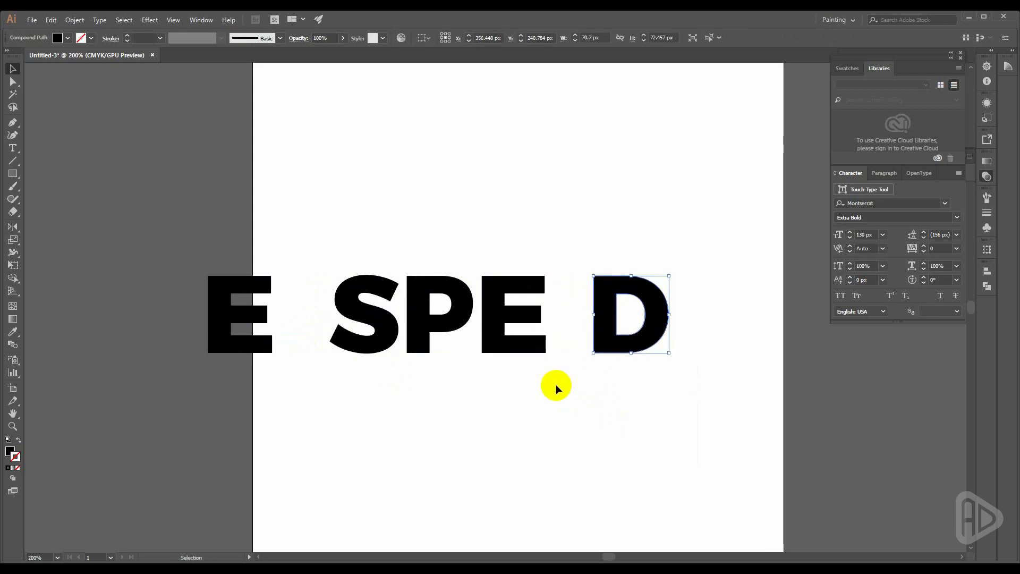
{"action": "mouse_move", "coordinate": [603, 321]}
{"action": "left_mouse_down"}
{"action": "mouse_move", "coordinate": [616, 336]}
{"action": "mouse_move", "coordinate": [611, 327]}
{"action": "left_mouse_up"}
{"action": "left_click", "coordinate": [632, 389]}
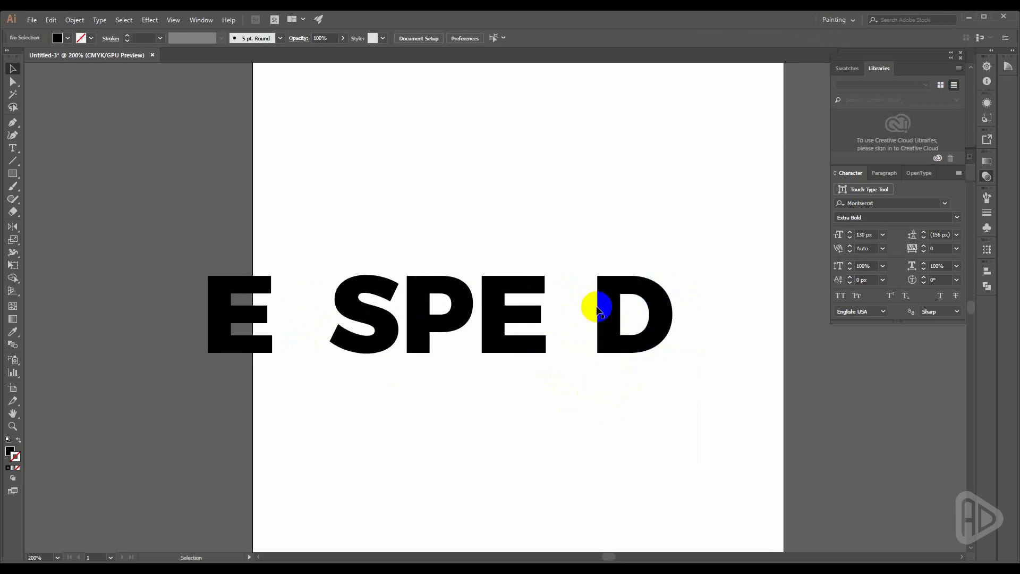
Draw a black rectangle about 38.7 by 12 px in the upper gap of the E and copy it into the lower gap
{"action": "scroll", "coordinate": [512, 297], "scroll_direction": "up", "scroll_amount": 1}
{"action": "key", "text": "m"}
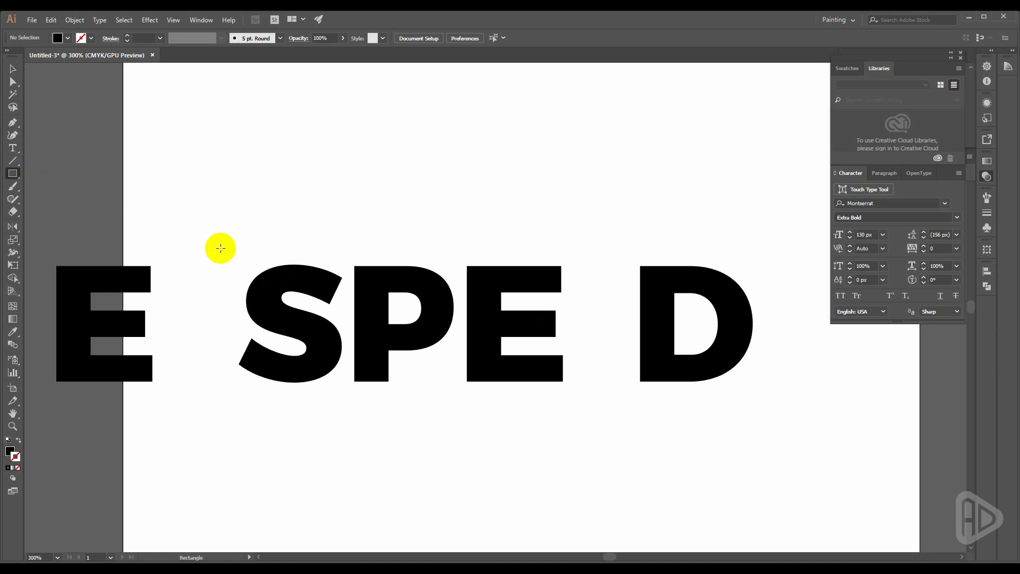
{"action": "left_click_drag", "start_coordinate": [501, 291], "coordinate": [558, 309]}
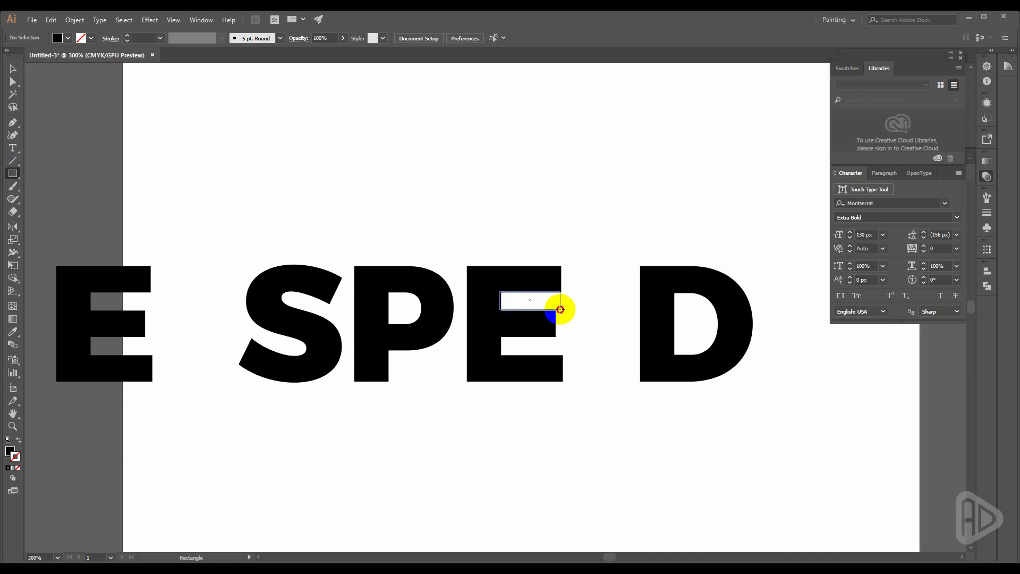
{"action": "left_click_drag", "start_coordinate": [561, 310], "coordinate": [561, 310]}
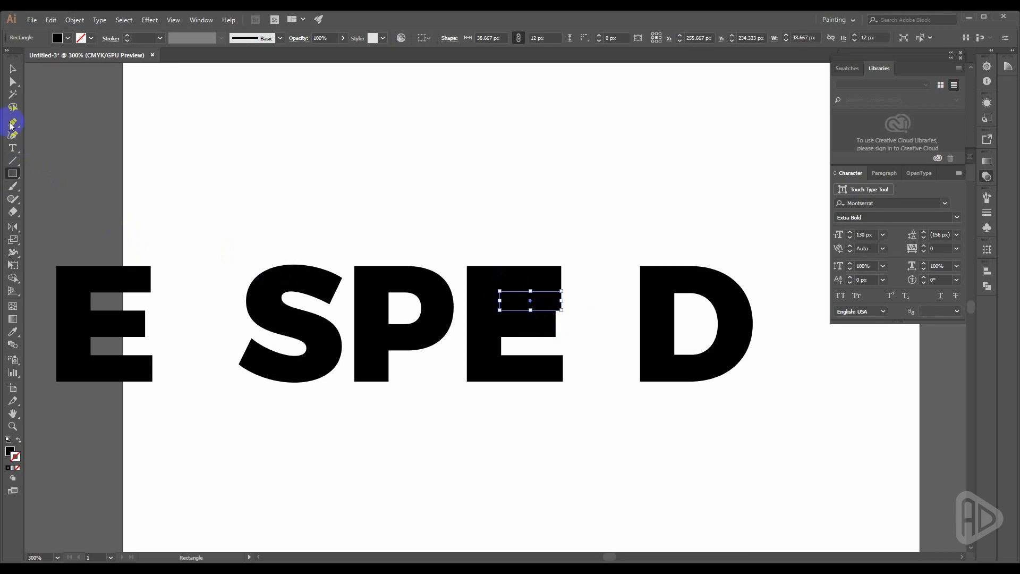
{"action": "left_click", "coordinate": [15, 69]}
{"action": "left_click", "coordinate": [507, 299]}
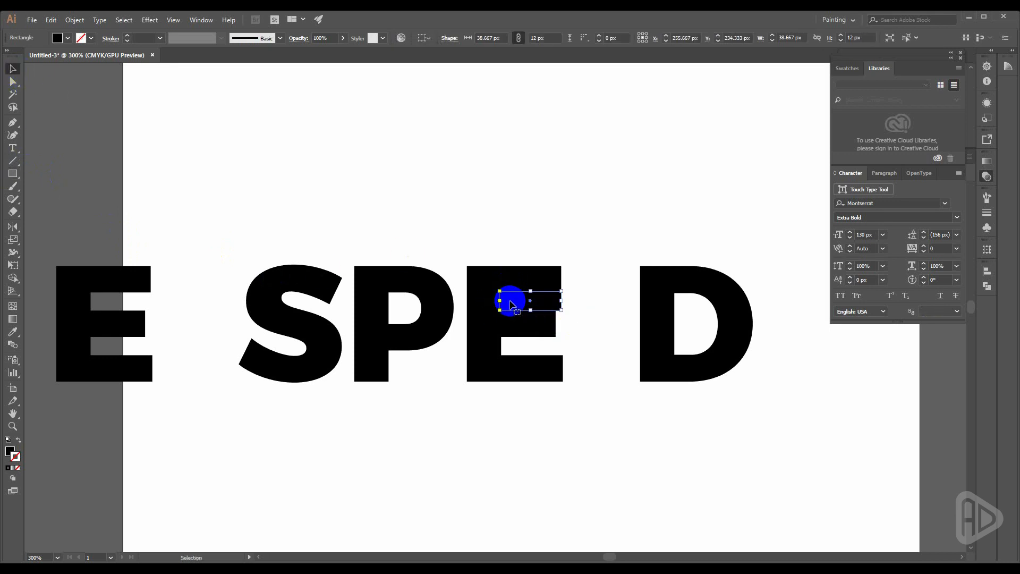
{"action": "left_click_drag", "start_coordinate": [510, 303], "coordinate": [513, 345]}
Move both rectangles from the E onto the D so they stick out from the left side of its stem
{"action": "left_click", "coordinate": [520, 303], "text": "shift"}
{"action": "left_click_drag", "start_coordinate": [520, 301], "coordinate": [614, 338]}
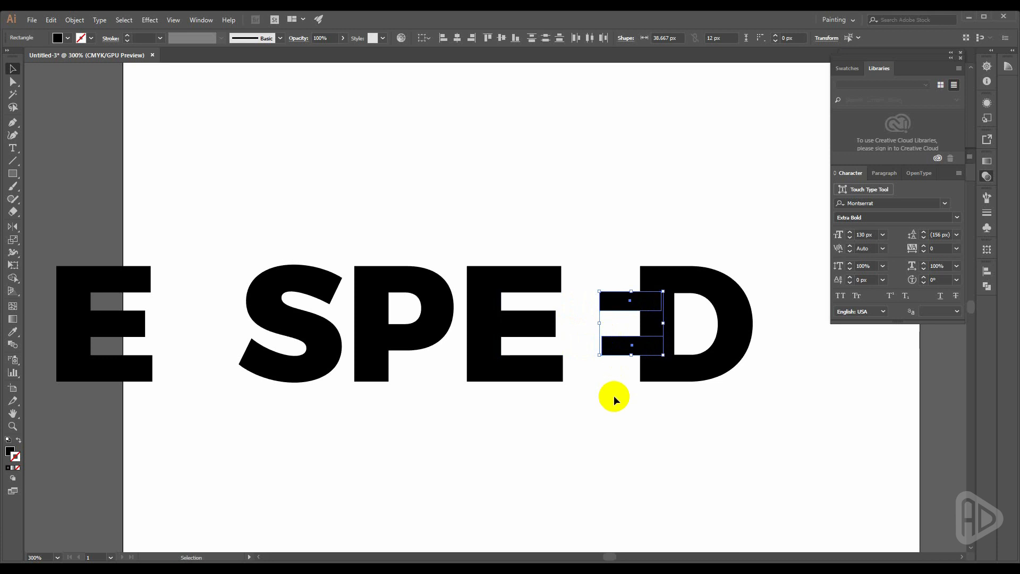
{"action": "left_click", "coordinate": [616, 410]}
{"action": "left_click", "coordinate": [625, 347]}
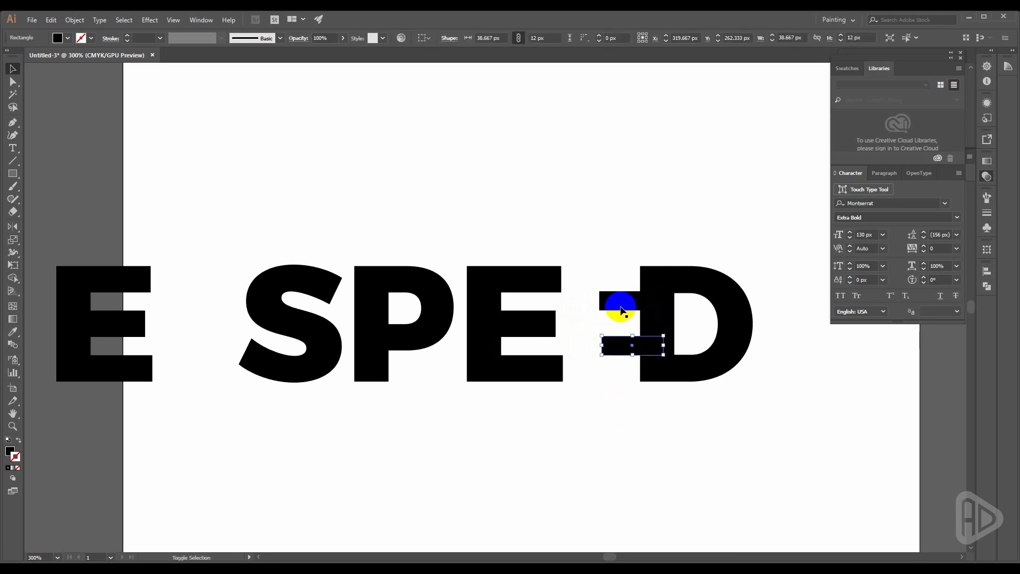
{"action": "left_click", "coordinate": [618, 304], "text": "shift"}
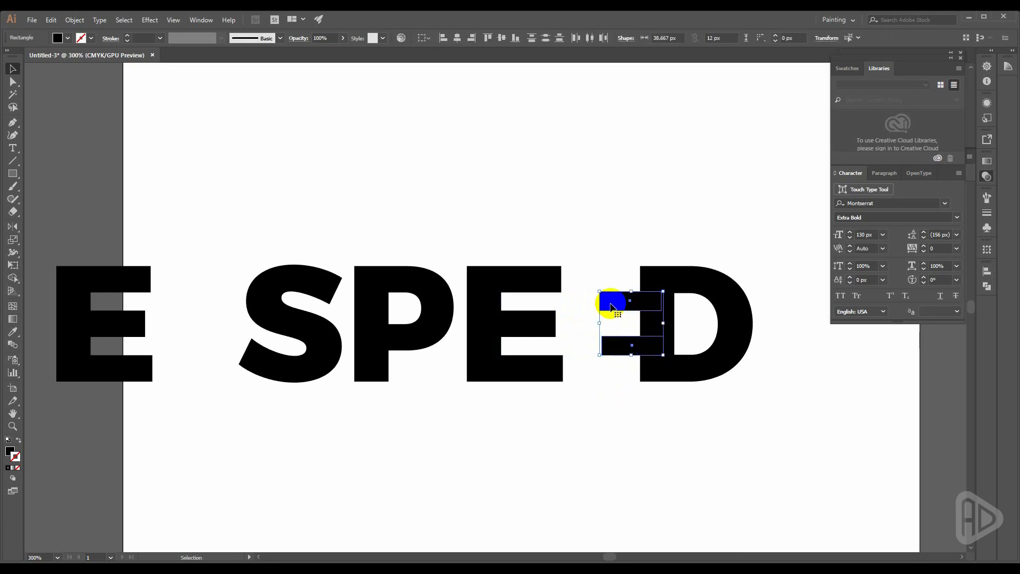
{"action": "left_click_drag", "start_coordinate": [612, 307], "coordinate": [623, 305]}
{"action": "left_click", "coordinate": [625, 420]}
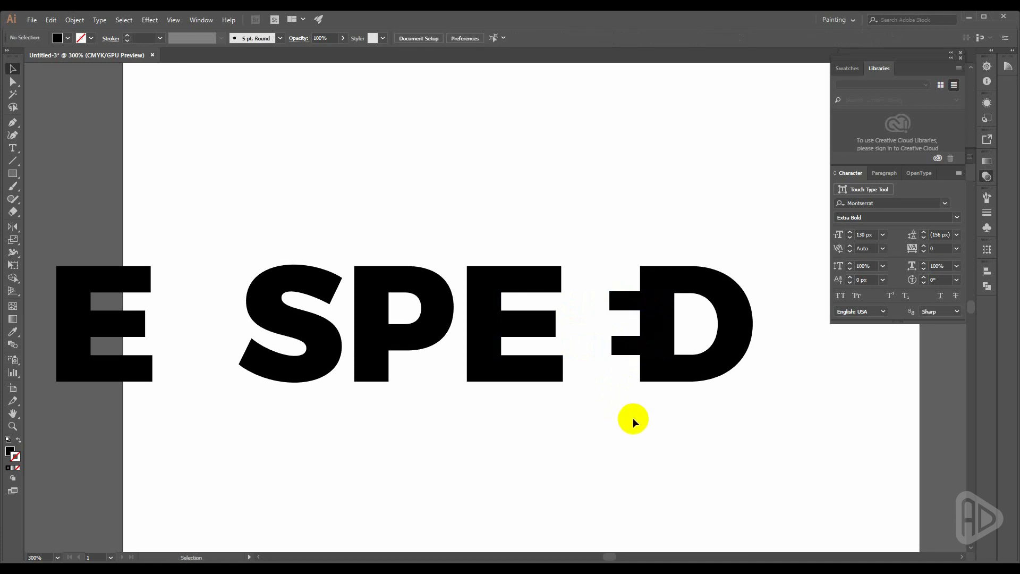
Copy the D's two bars back into the upper and lower gaps of the E
{"action": "left_click", "coordinate": [630, 346]}
{"action": "left_click", "coordinate": [621, 303], "text": "shift"}
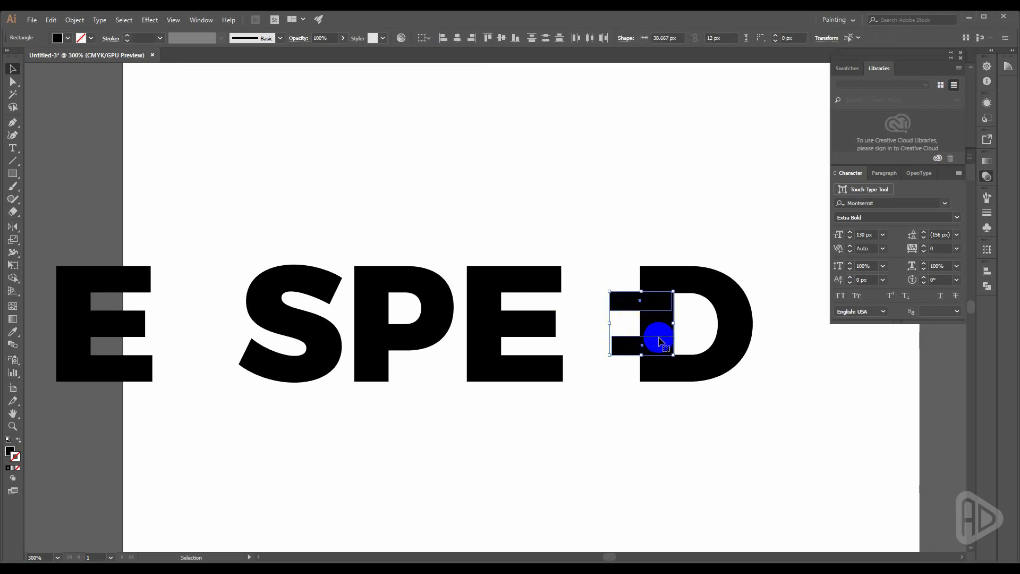
{"action": "left_click_drag", "start_coordinate": [620, 304], "coordinate": [516, 301]}
{"action": "left_click", "coordinate": [597, 405]}
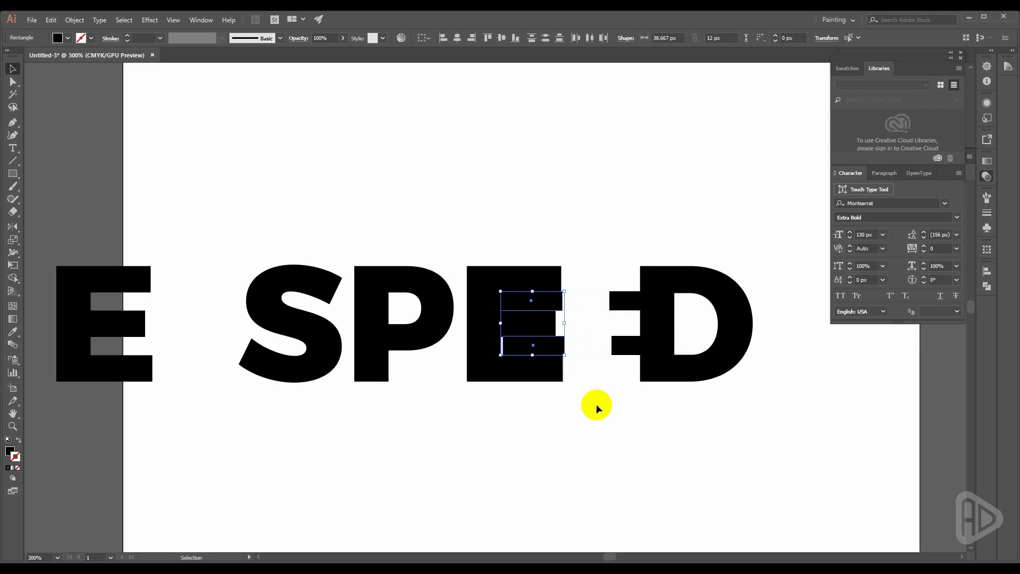
Left-align the two bars in the E with each other and do the same for the D's two bars
{"action": "left_click", "coordinate": [547, 341]}
{"action": "left_click", "coordinate": [546, 296], "text": "shift"}
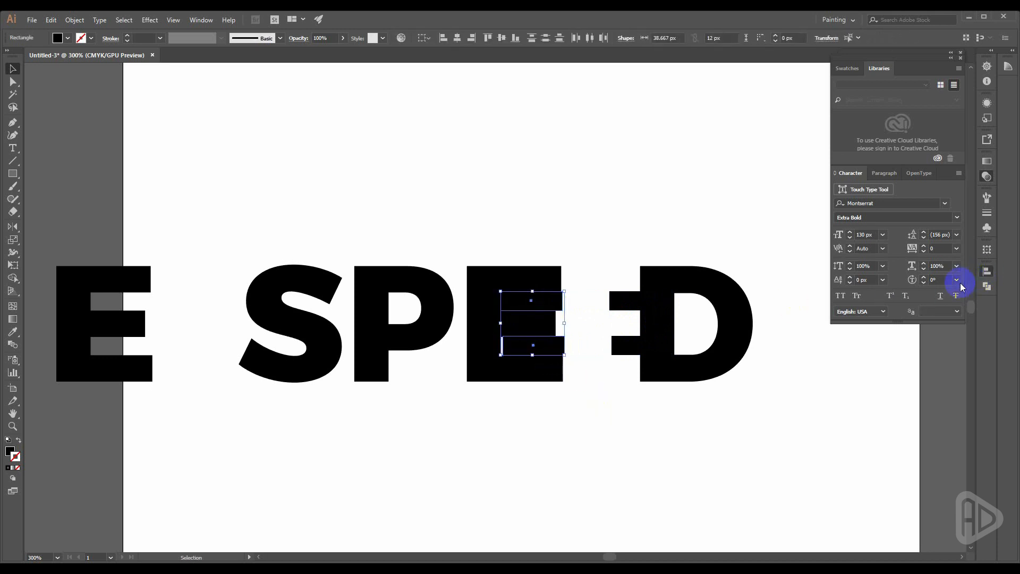
{"action": "left_click", "coordinate": [861, 295]}
{"action": "left_click", "coordinate": [625, 307]}
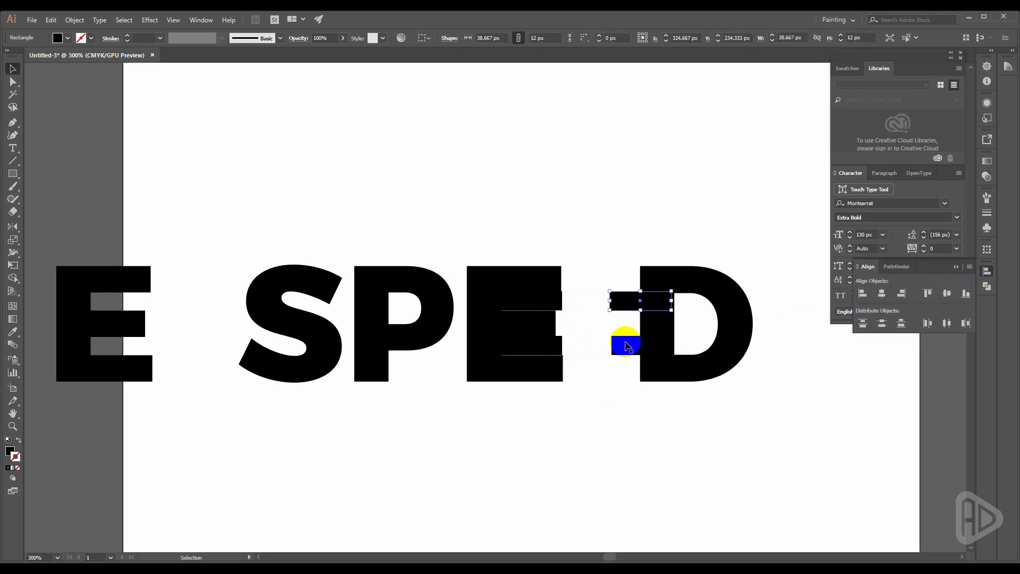
{"action": "left_click", "coordinate": [625, 346], "text": "shift"}
{"action": "left_click", "coordinate": [862, 293]}
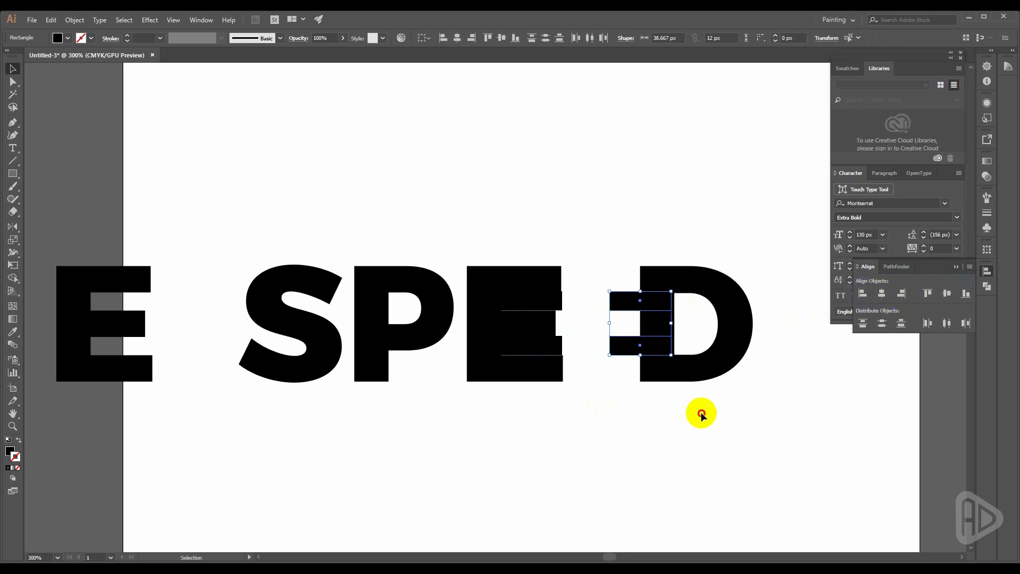
{"action": "left_click", "coordinate": [701, 414]}
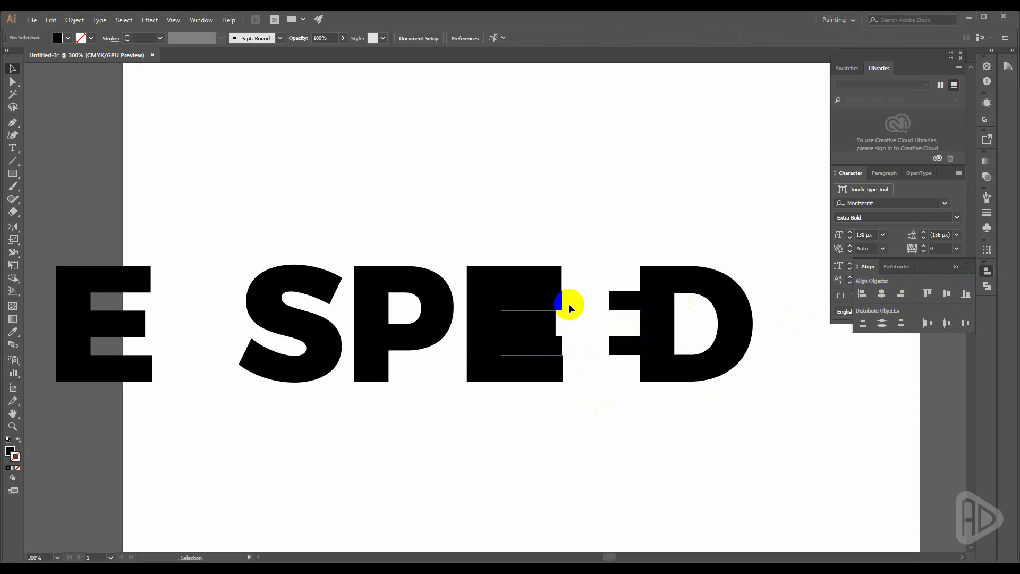
Narrow the two bars in the E from their right side to about 14.7 px wide
{"action": "left_click_drag", "start_coordinate": [569, 304], "coordinate": [524, 325]}
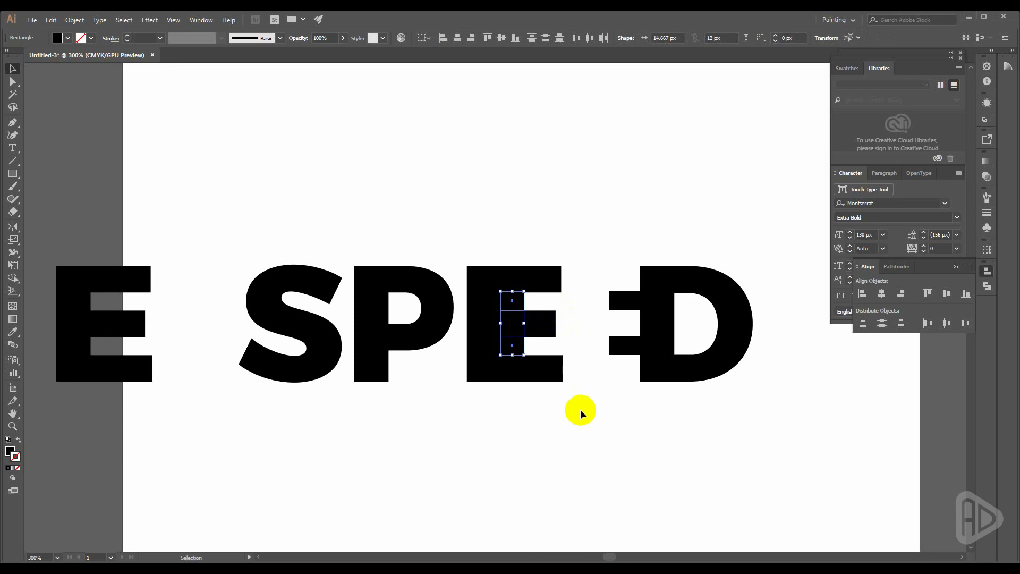
{"action": "left_click", "coordinate": [580, 408]}
{"action": "scroll", "coordinate": [579, 406], "scroll_direction": "down", "scroll_amount": 1}
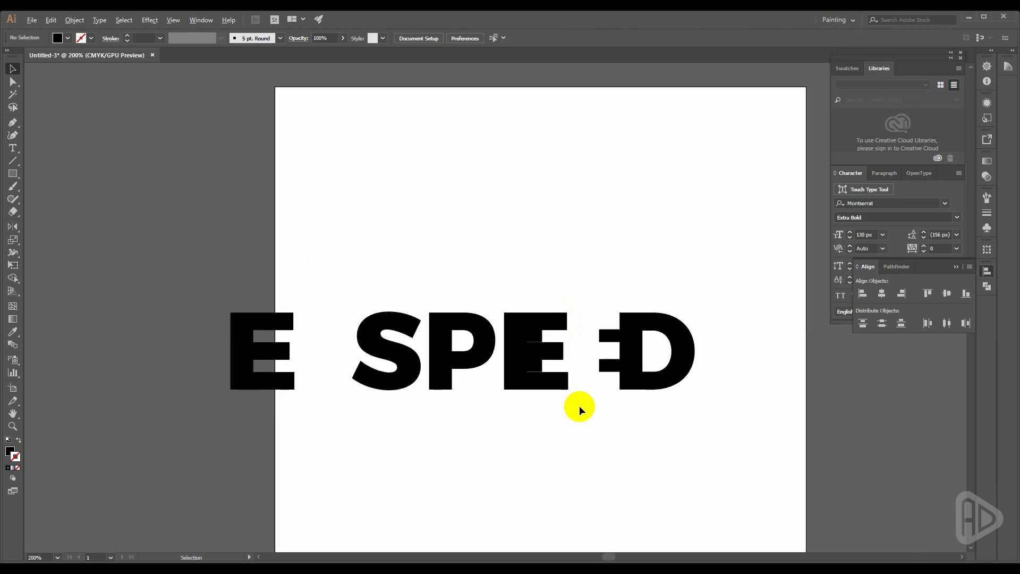
{"action": "scroll", "coordinate": [571, 336], "scroll_direction": "up", "scroll_amount": 1}
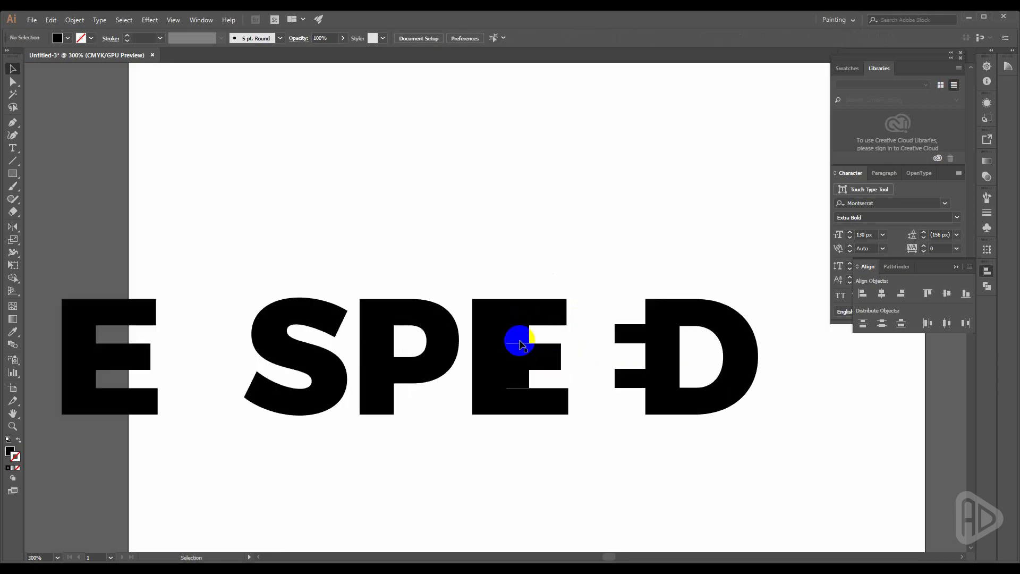
Fill the D's two bars with a white-to-black linear gradient and move them left until they barely touch the stem
{"action": "left_click", "coordinate": [520, 344]}
{"action": "left_click", "coordinate": [622, 335]}
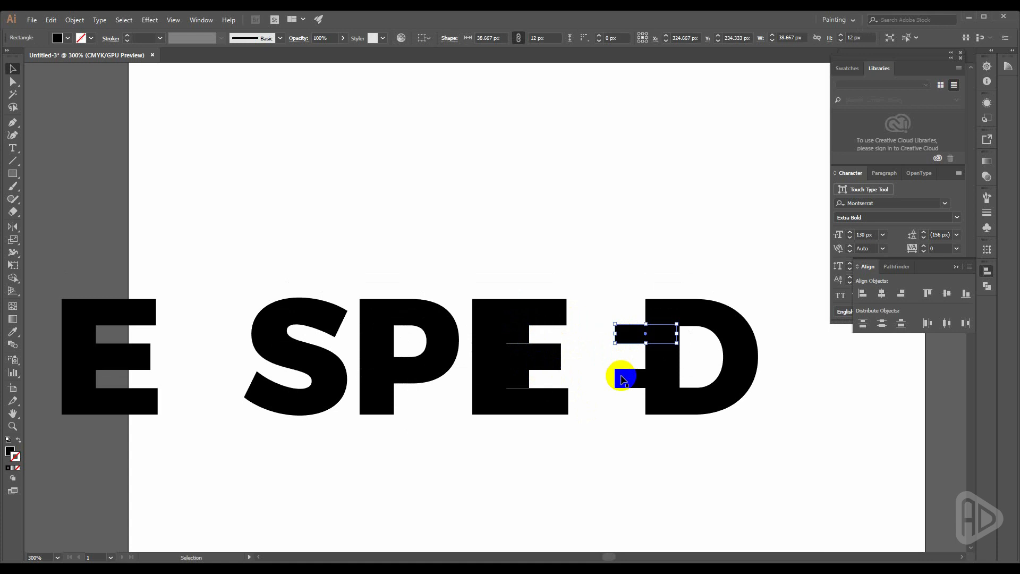
{"action": "left_click", "coordinate": [621, 376], "text": "shift"}
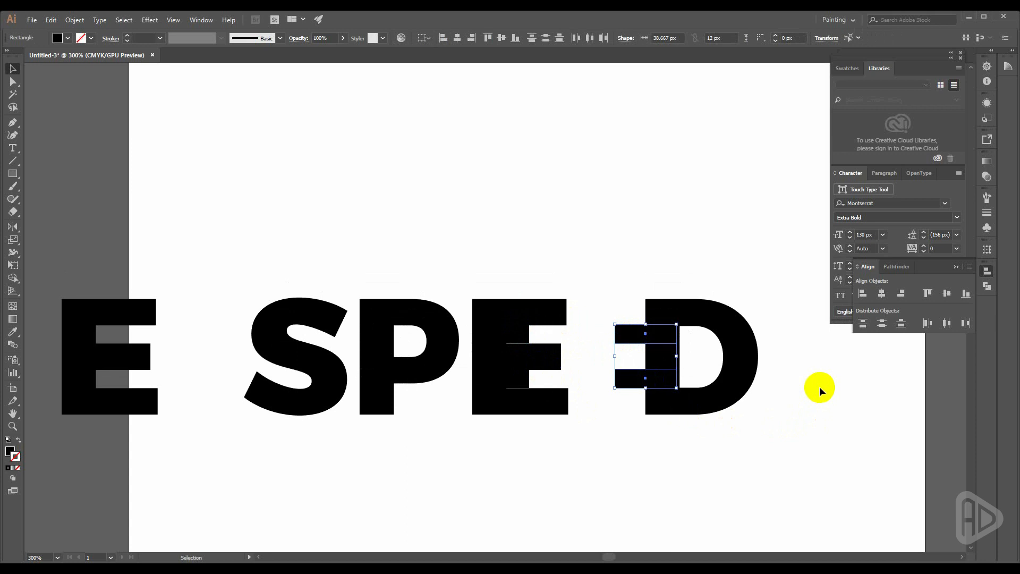
{"action": "left_click", "coordinate": [988, 162]}
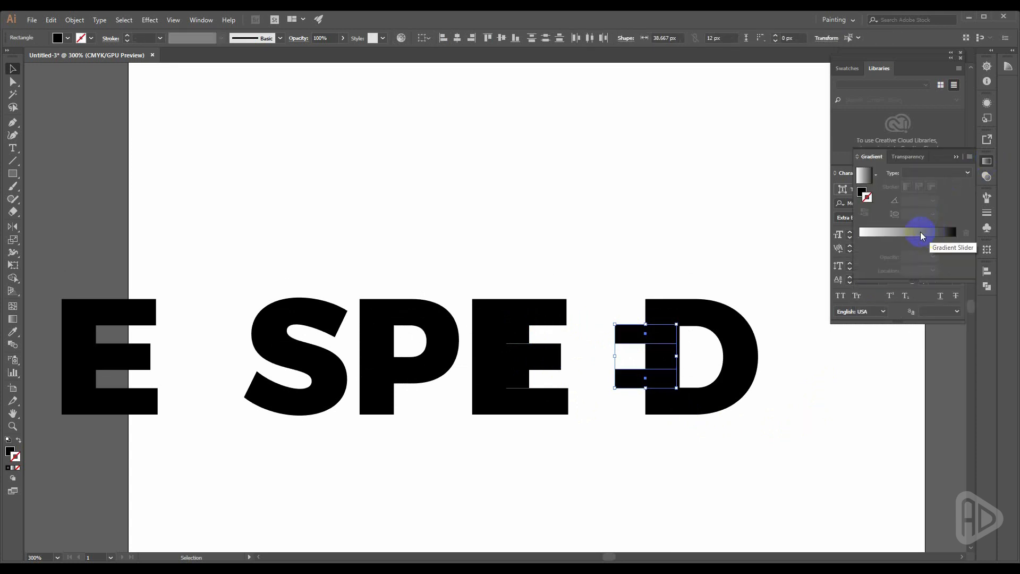
{"action": "left_click", "coordinate": [13, 454]}
{"action": "left_click", "coordinate": [866, 232]}
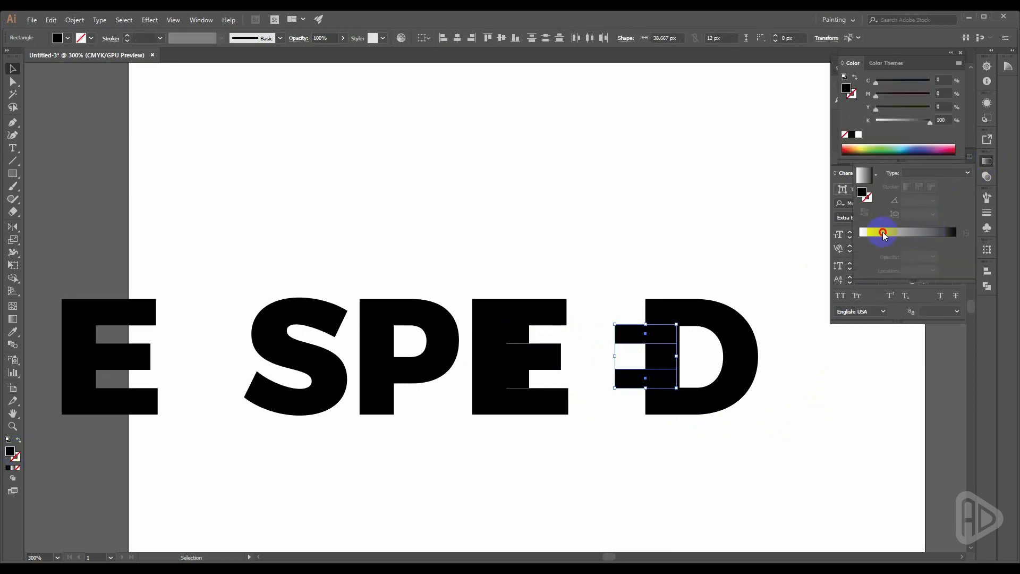
{"action": "left_click", "coordinate": [639, 351]}
{"action": "left_click_drag", "start_coordinate": [639, 351], "coordinate": [596, 333]}
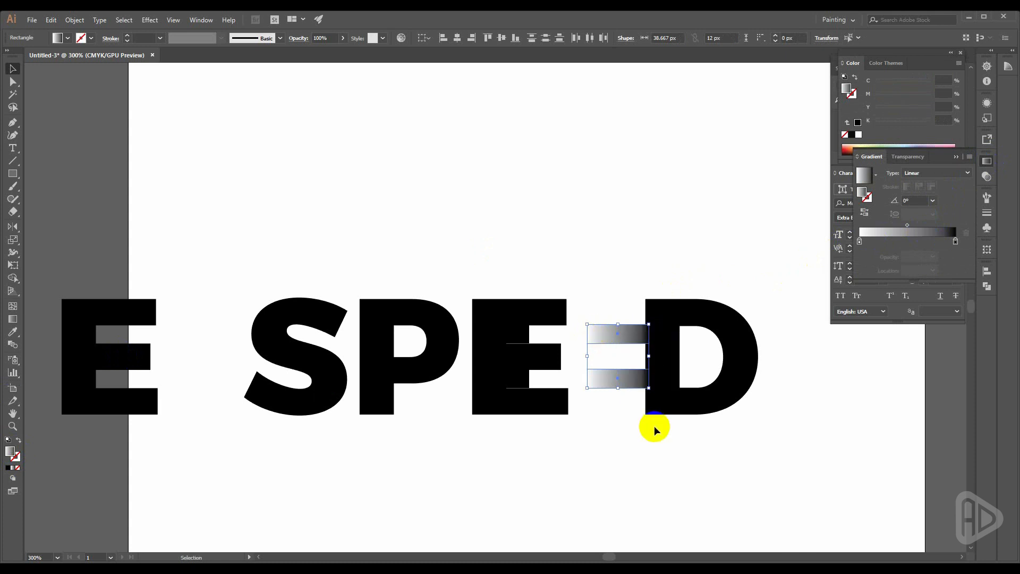
Shift the gradient midpoint of the D's bars to 29.22% and shorten the bars from their left side
{"action": "mouse_move", "coordinate": [908, 226]}
{"action": "left_mouse_down"}
{"action": "mouse_move", "coordinate": [870, 226]}
{"action": "mouse_move", "coordinate": [887, 226]}
{"action": "left_mouse_up"}
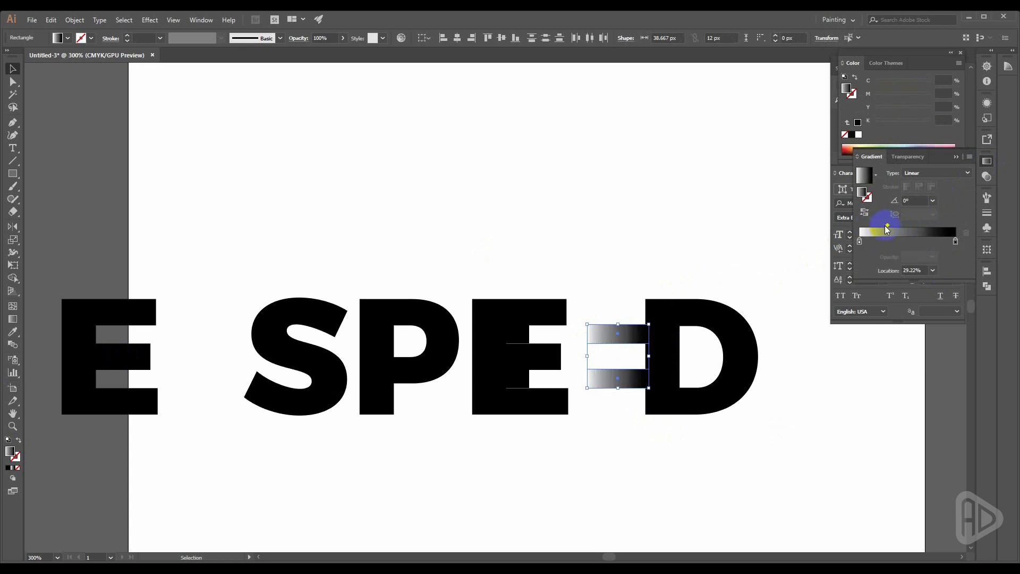
{"action": "left_click_drag", "start_coordinate": [588, 356], "coordinate": [613, 357]}
{"action": "left_click", "coordinate": [591, 276]}
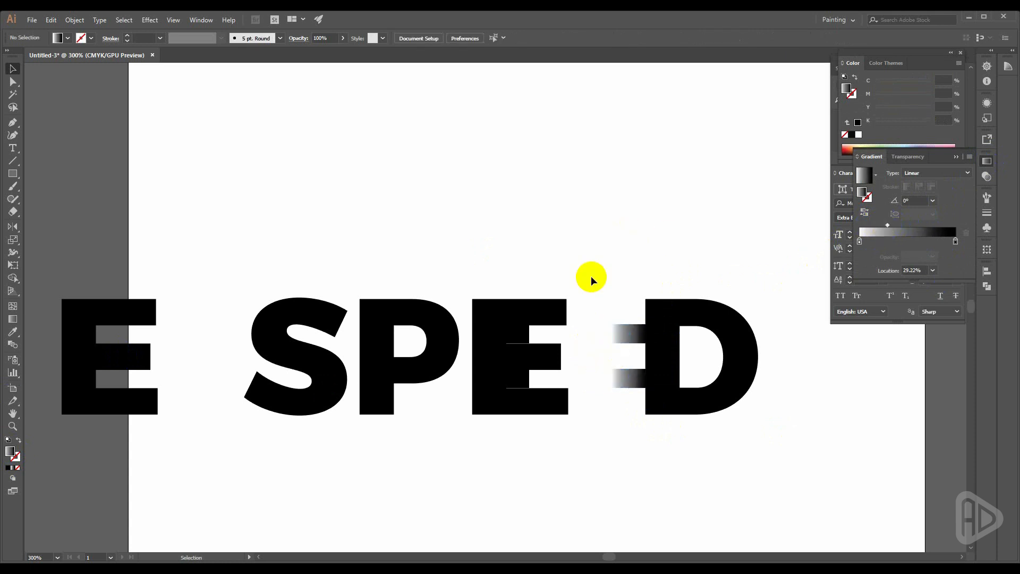
Fill the two bars in the E with the same linear gradient and reverse it so they fade from black to white
{"action": "left_click", "coordinate": [523, 375]}
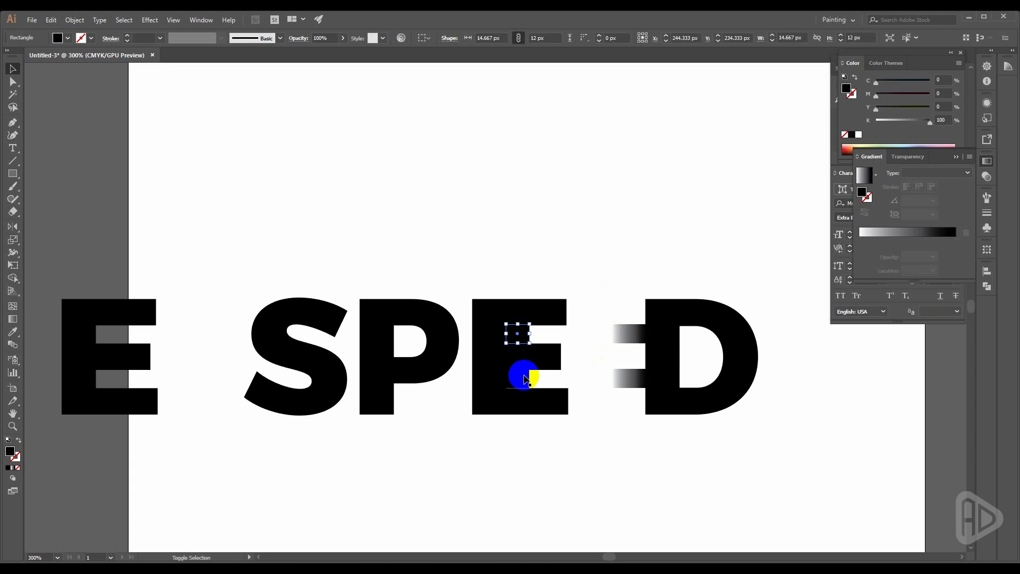
{"action": "left_click", "coordinate": [876, 234]}
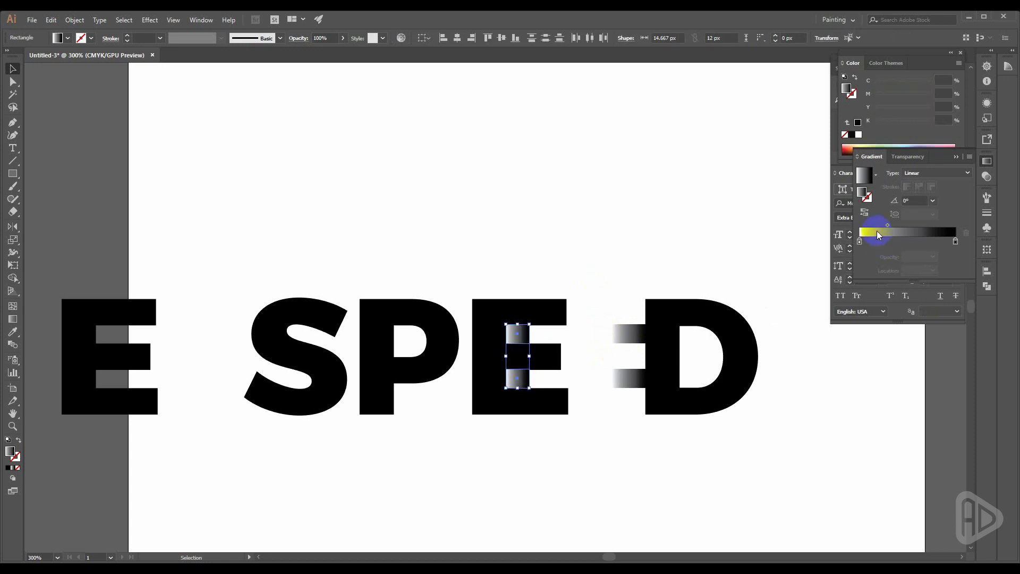
{"action": "left_click", "coordinate": [864, 212]}
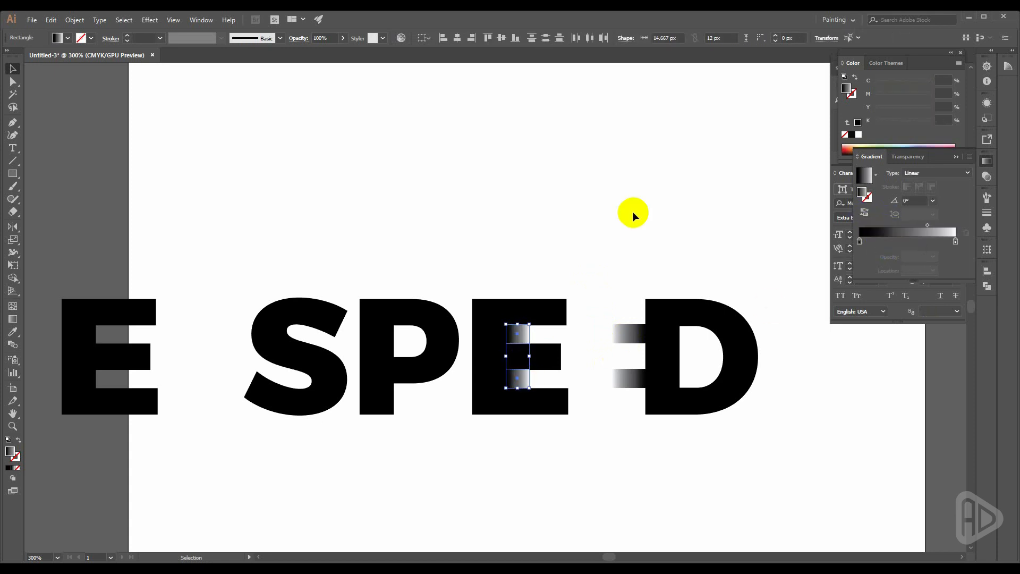
{"action": "left_click", "coordinate": [632, 211]}
{"action": "left_click", "coordinate": [508, 361]}
{"action": "scroll", "coordinate": [508, 360], "scroll_direction": "up", "scroll_amount": 4}
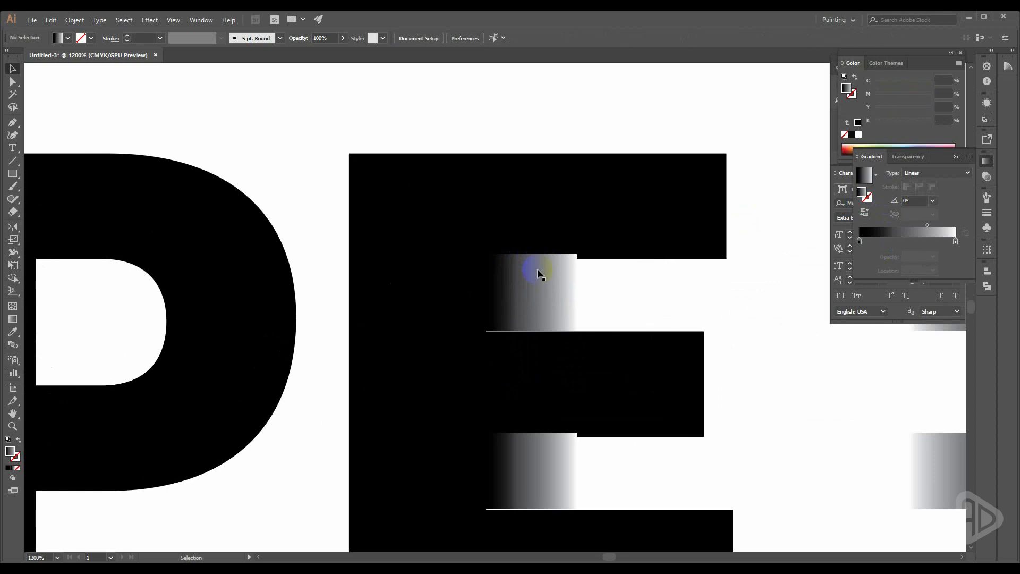
Reposition the upper gradient bar in the E and adjust its lower edge to meet the middle arm
{"action": "left_click", "coordinate": [539, 283]}
{"action": "left_click_drag", "start_coordinate": [540, 280], "coordinate": [504, 250]}
{"action": "left_click", "coordinate": [605, 284]}
{"action": "scroll", "coordinate": [566, 265], "scroll_direction": "up", "scroll_amount": 2}
{"action": "left_click", "coordinate": [566, 267]}
{"action": "left_click", "coordinate": [684, 347]}
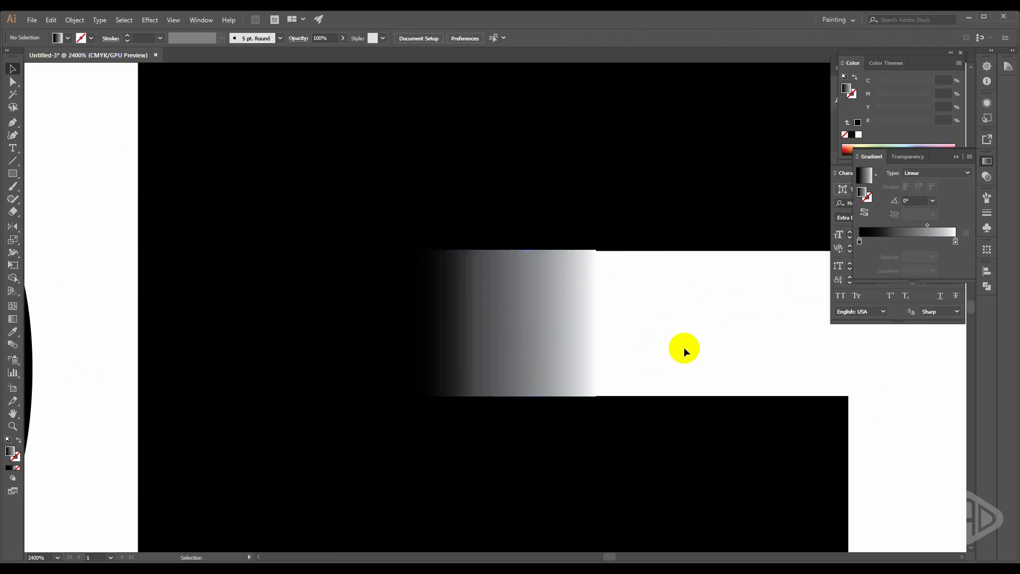
{"action": "left_click", "coordinate": [485, 368]}
{"action": "left_click_drag", "start_coordinate": [499, 395], "coordinate": [514, 396]}
{"action": "left_click", "coordinate": [680, 353]}
Trim the upper edge of the E's upper bar so it sits flush with the top arm
{"action": "scroll", "coordinate": [526, 319], "scroll_direction": "down", "scroll_amount": 3}
{"action": "scroll", "coordinate": [527, 295], "scroll_direction": "up", "scroll_amount": 4}
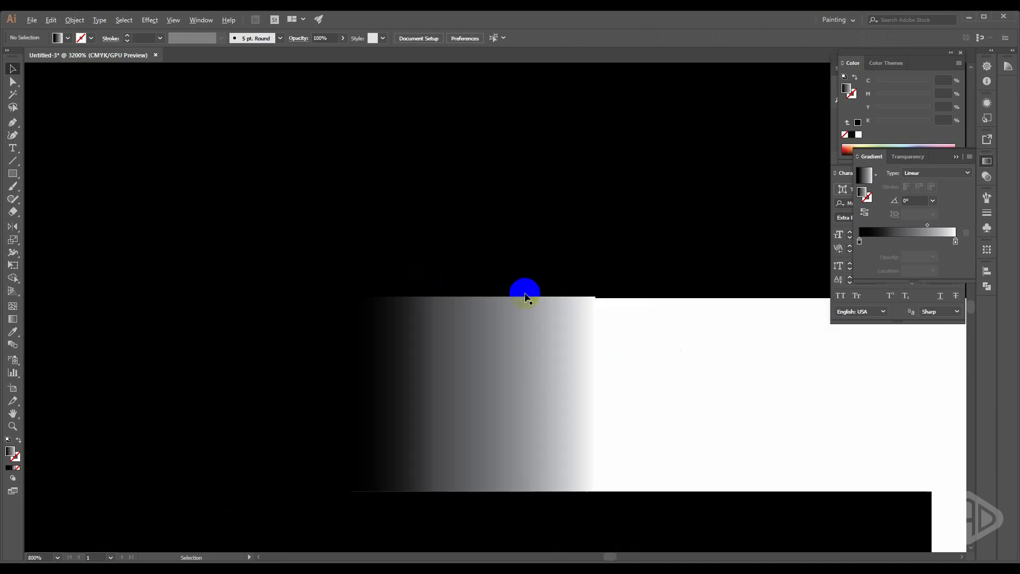
{"action": "left_click", "coordinate": [481, 300]}
{"action": "left_click_drag", "start_coordinate": [471, 296], "coordinate": [473, 299]}
{"action": "left_click", "coordinate": [682, 353]}
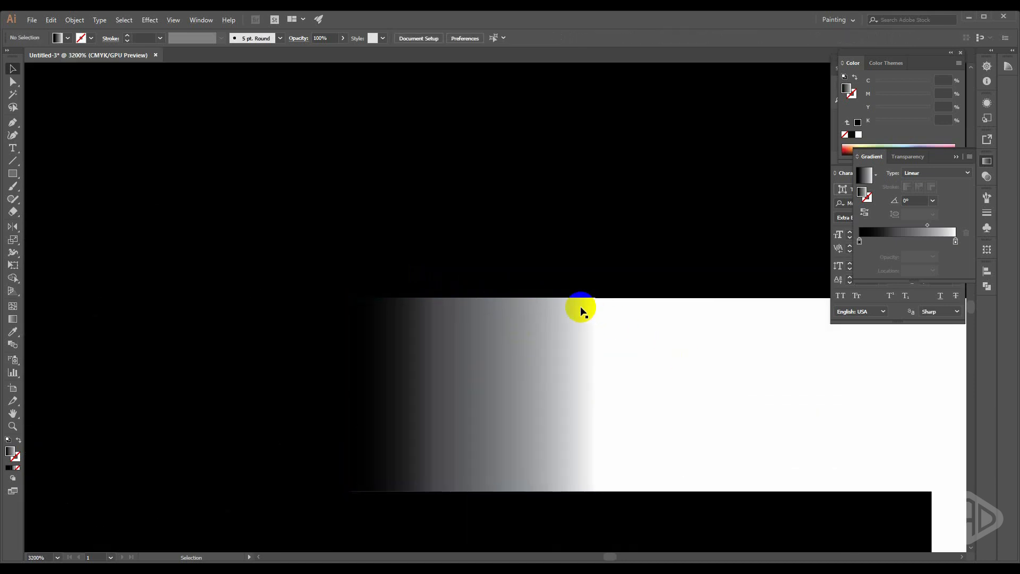
Move the E's lower gradient bar down slightly and trim its upper edge flush with the middle arm
{"action": "scroll", "coordinate": [581, 307], "scroll_direction": "down", "scroll_amount": 5}
{"action": "scroll", "coordinate": [563, 443], "scroll_direction": "up", "scroll_amount": 4}
{"action": "left_click", "coordinate": [562, 311]}
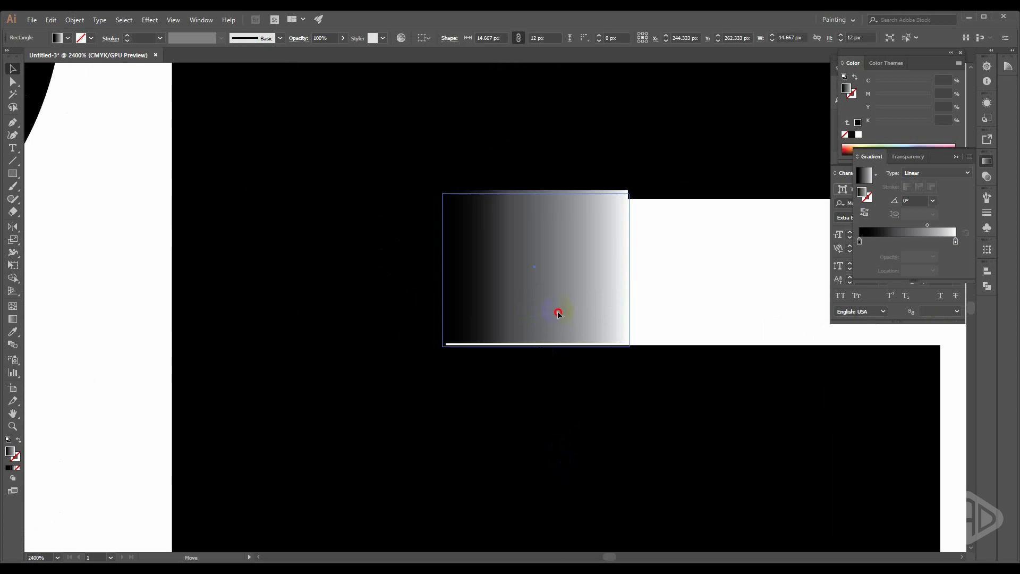
{"action": "left_click_drag", "start_coordinate": [535, 194], "coordinate": [535, 199]}
{"action": "left_click", "coordinate": [648, 234]}
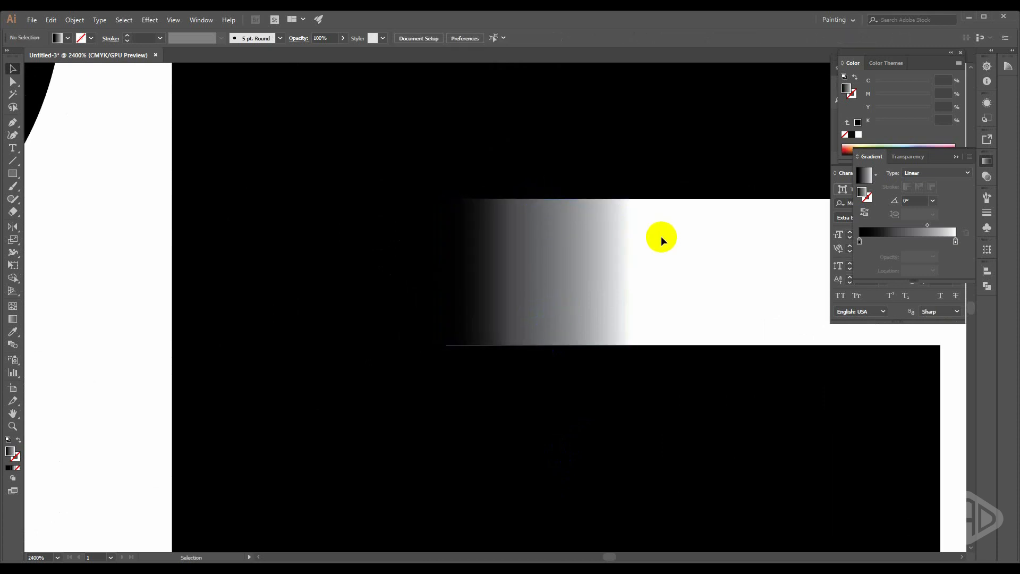
Extend the lower edge of the E's lower bar to the bottom arm, making the bar about 11.48 px high
{"action": "scroll", "coordinate": [479, 364], "scroll_direction": "up", "scroll_amount": 3}
{"action": "left_click", "coordinate": [611, 316]}
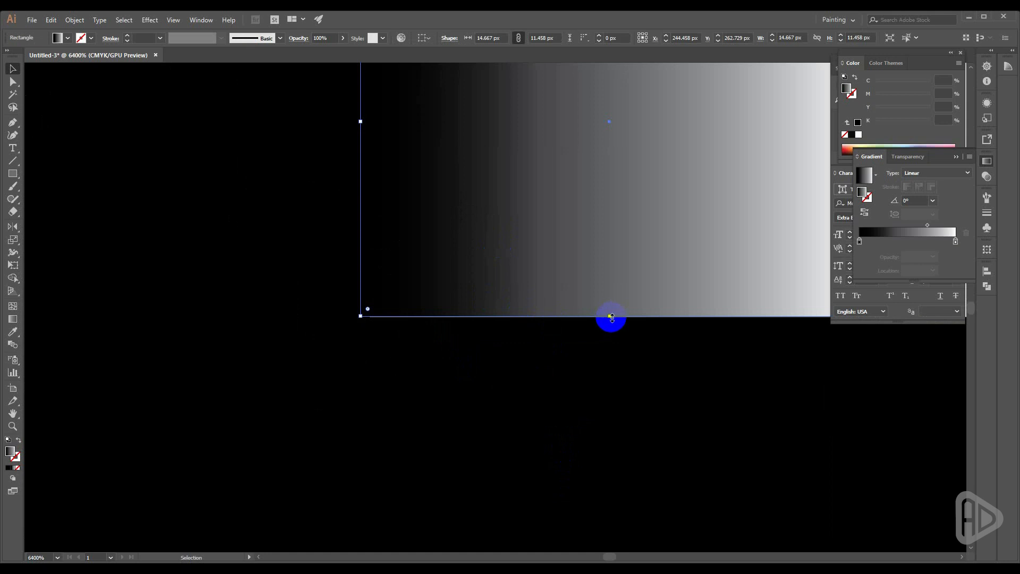
{"action": "left_click_drag", "start_coordinate": [611, 318], "coordinate": [611, 320]}
{"action": "scroll", "coordinate": [510, 336], "scroll_direction": "down", "scroll_amount": 3}
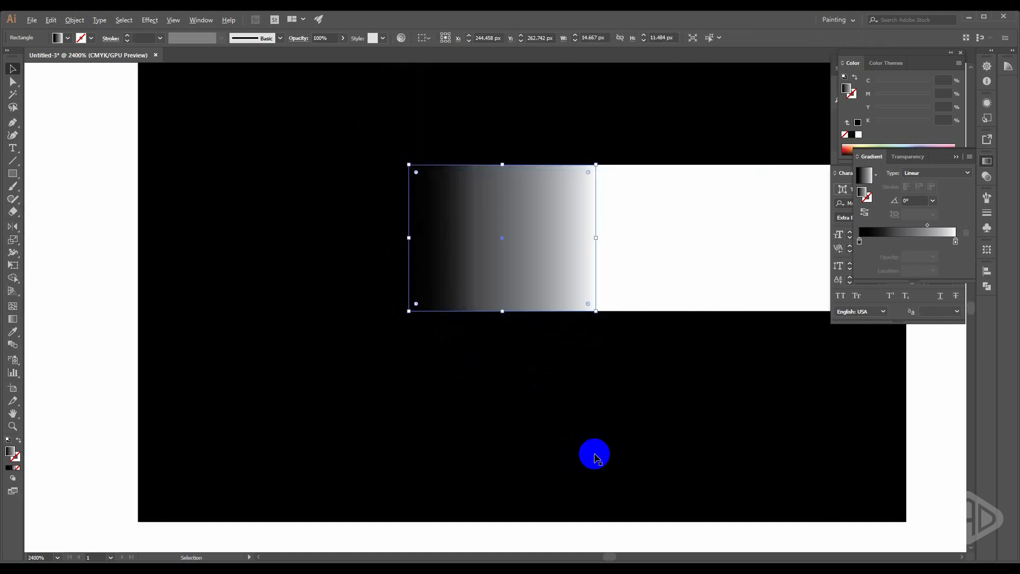
{"action": "scroll", "coordinate": [510, 307], "scroll_direction": "down", "scroll_amount": 2}
{"action": "left_click", "coordinate": [678, 442]}
{"action": "scroll", "coordinate": [405, 364], "scroll_direction": "down", "scroll_amount": 2}
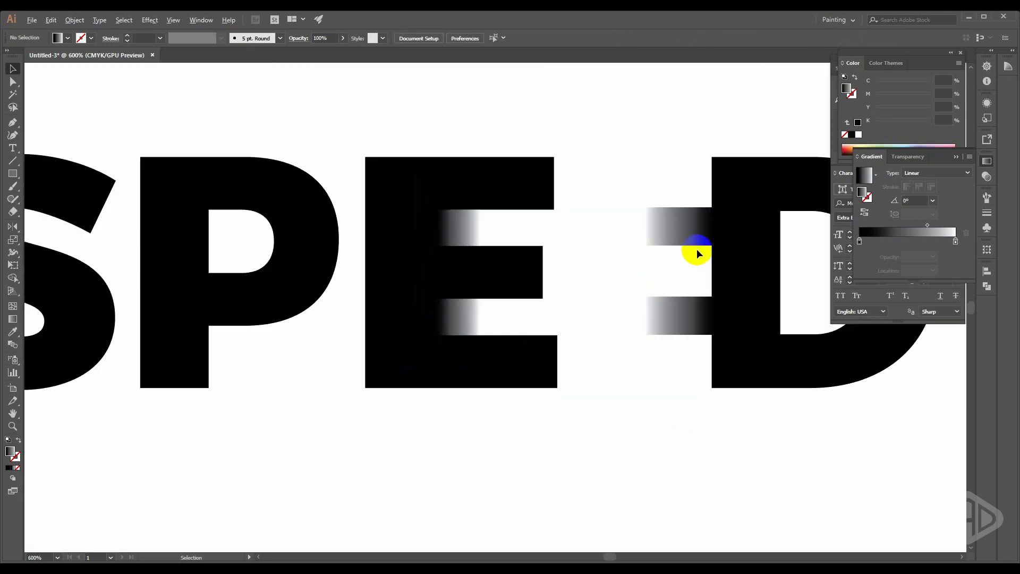
Narrow both gradient bars in the E together from their right side
{"action": "left_click", "coordinate": [456, 226]}
{"action": "left_click", "coordinate": [466, 327], "text": "shift"}
{"action": "left_click_drag", "start_coordinate": [480, 273], "coordinate": [465, 273]}
{"action": "left_click", "coordinate": [581, 299]}
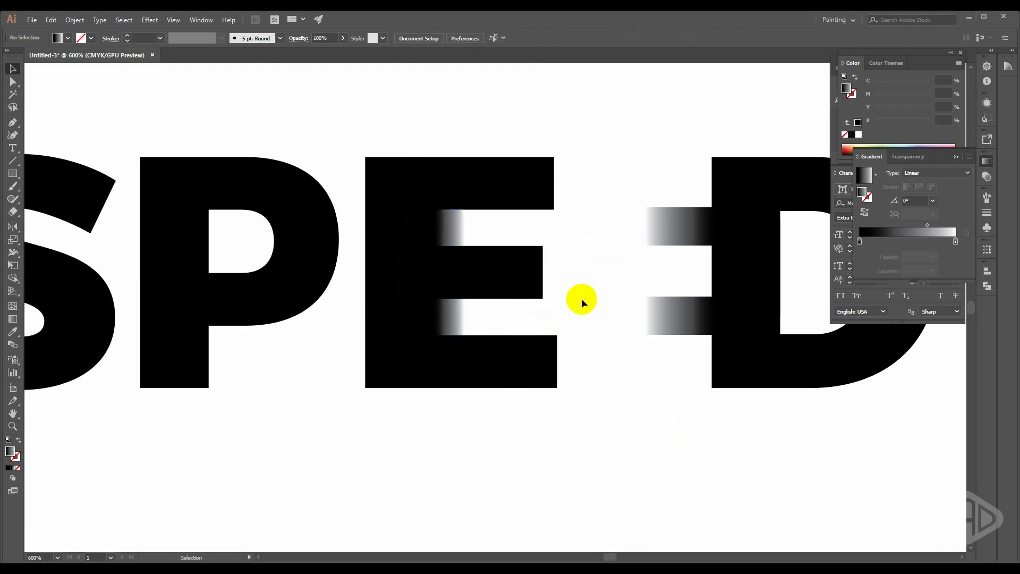
Delete the spare letter E that lies before the word at the artboard's left edge
{"action": "left_click", "coordinate": [679, 225]}
{"action": "left_click", "coordinate": [607, 303]}
{"action": "scroll", "coordinate": [608, 302], "scroll_direction": "down", "scroll_amount": 3}
{"action": "scroll", "coordinate": [599, 304], "scroll_direction": "down", "scroll_amount": 2}
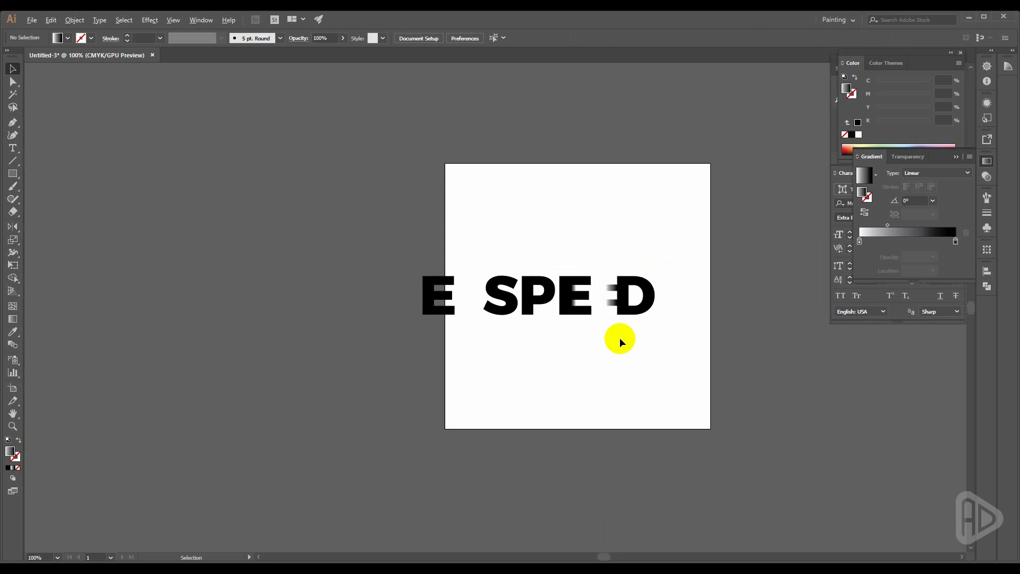
{"action": "left_click", "coordinate": [444, 297]}
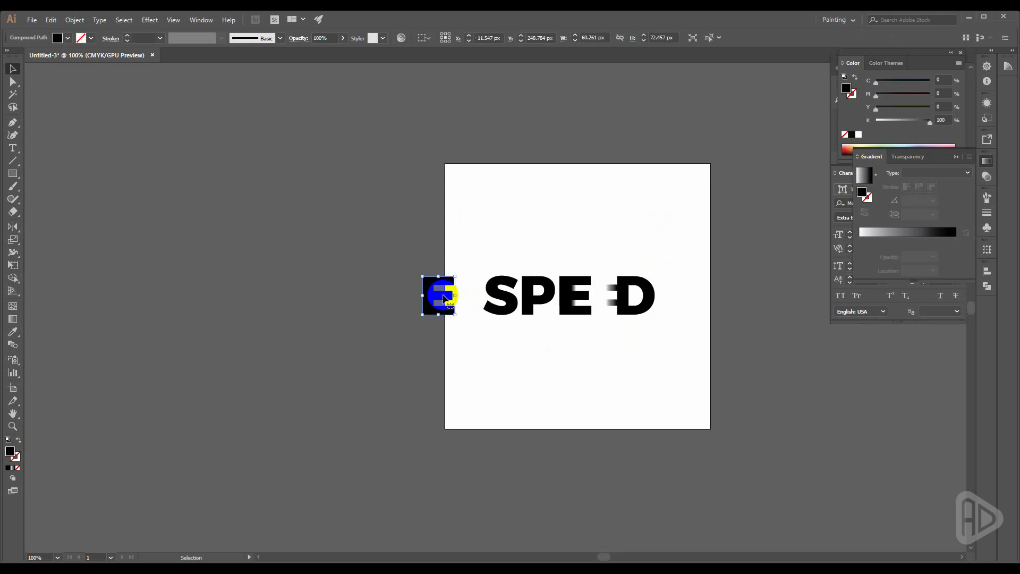
{"action": "key", "text": "Delete"}
{"action": "scroll", "coordinate": [611, 292], "scroll_direction": "up", "scroll_amount": 2}
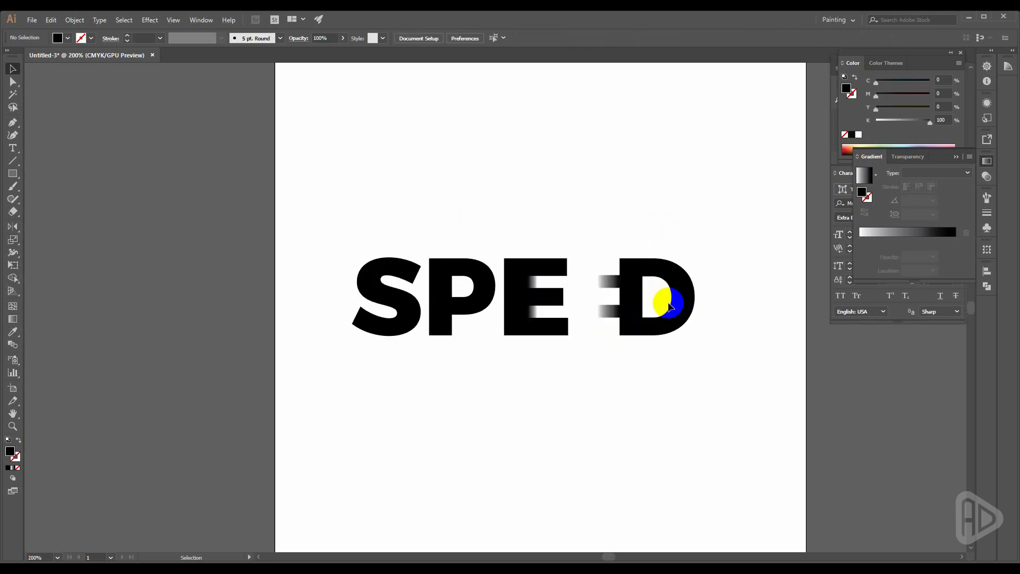
Move the D together with its two gradient bars slightly left, closer to the E
{"action": "left_click_drag", "start_coordinate": [614, 257], "coordinate": [694, 349]}
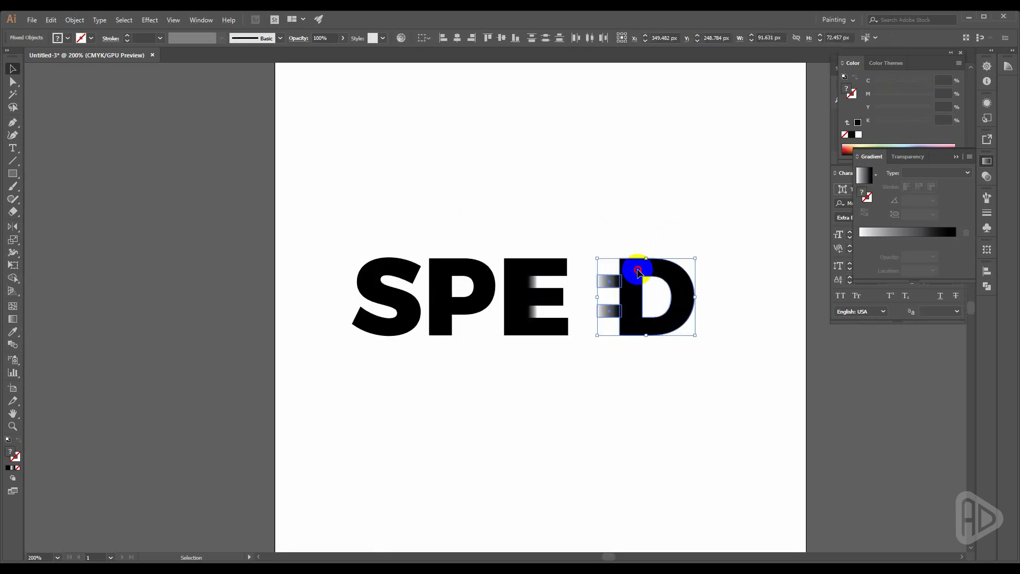
{"action": "left_click_drag", "start_coordinate": [638, 272], "coordinate": [632, 272]}
{"action": "left_click", "coordinate": [651, 389]}
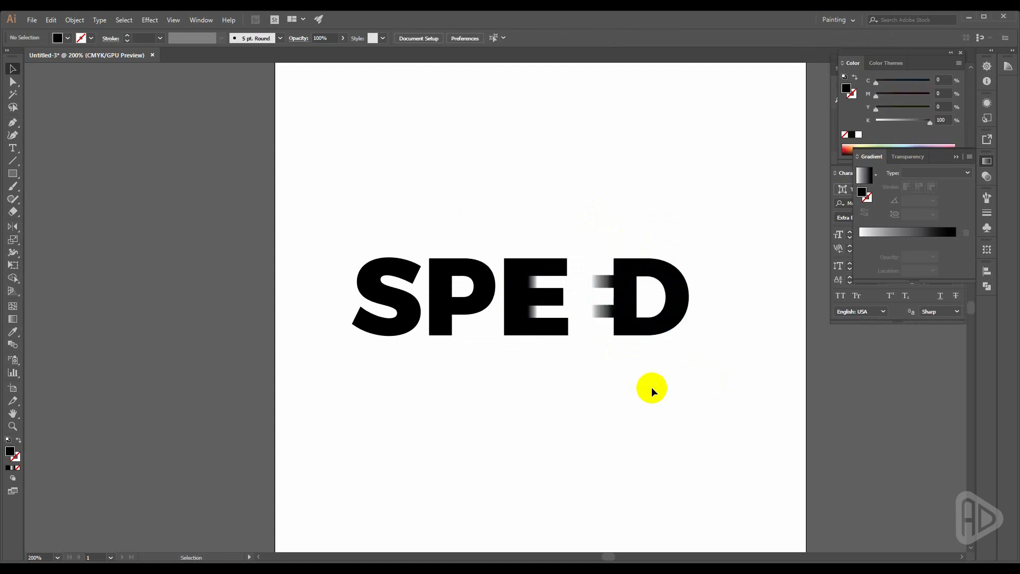
{"action": "left_click", "coordinate": [636, 330]}
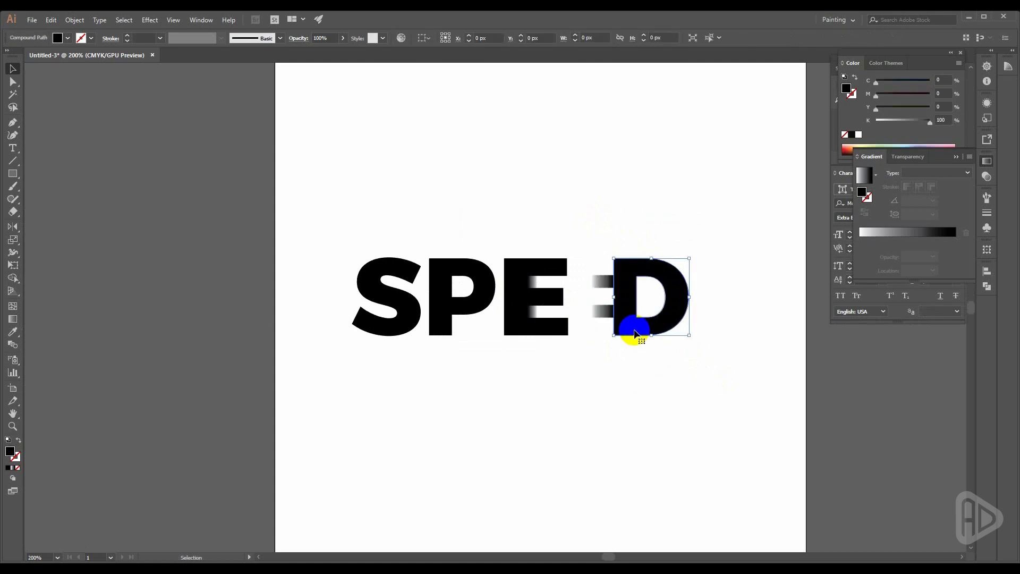
{"action": "left_click", "coordinate": [530, 332], "text": "shift"}
{"action": "left_click", "coordinate": [437, 325], "text": "shift"}
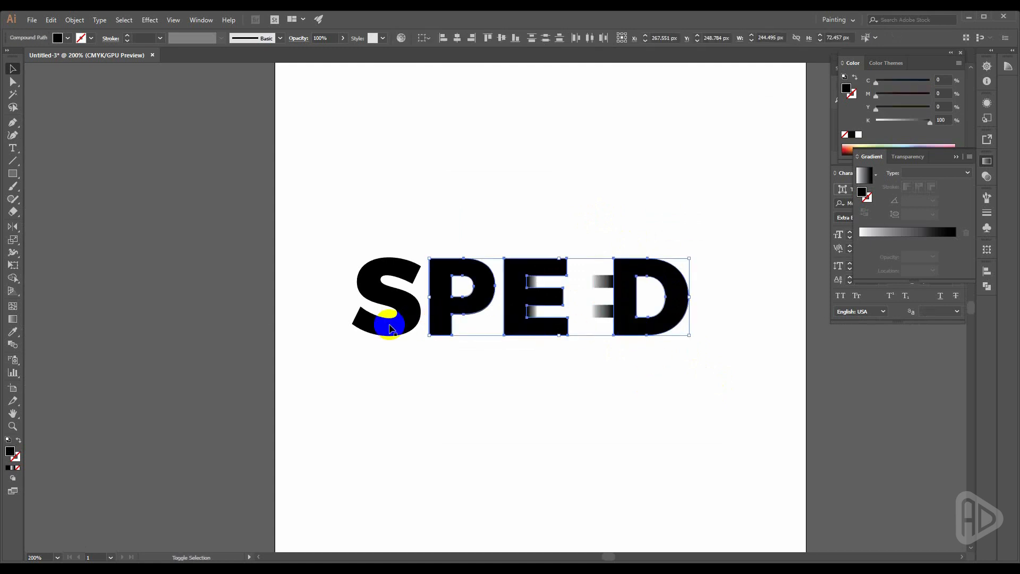
{"action": "left_click", "coordinate": [395, 331], "text": "shift"}
{"action": "left_click", "coordinate": [379, 313]}
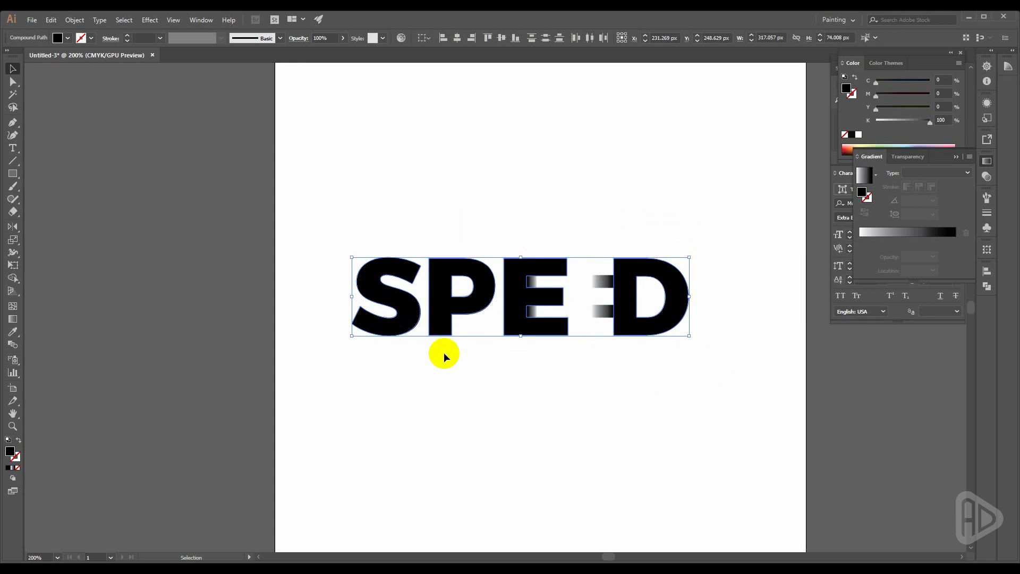
{"action": "left_click", "coordinate": [552, 458]}
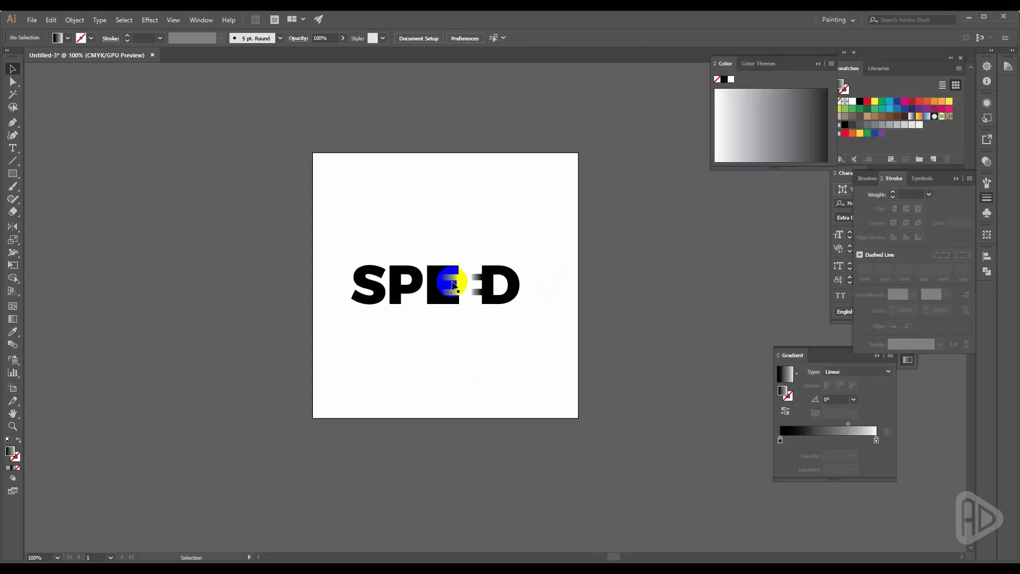
Lighten the dark gradient stop of the E's two bars to 54% K gray
{"action": "left_click", "coordinate": [448, 284]}
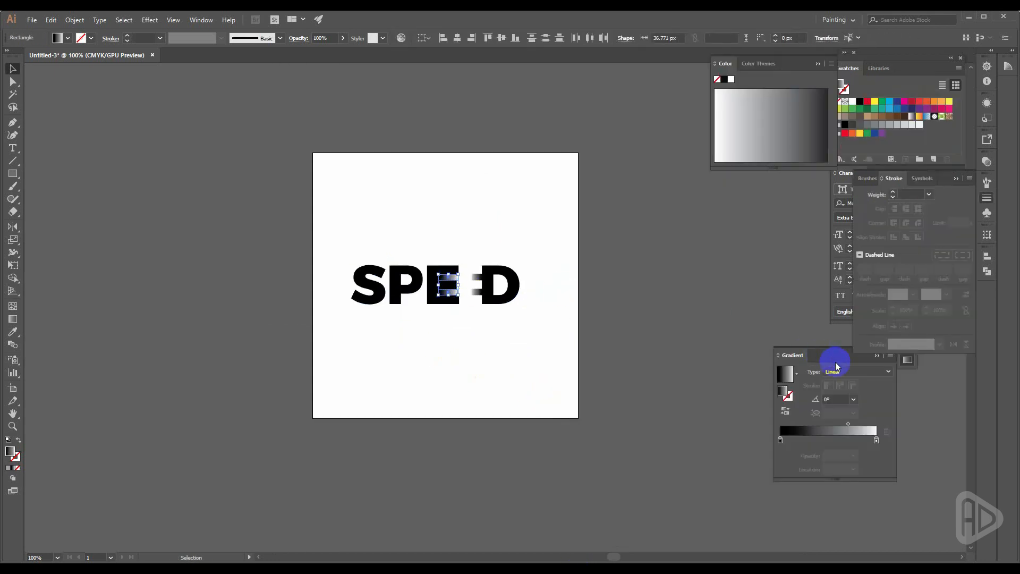
{"action": "double_click", "coordinate": [780, 440]}
{"action": "left_click_drag", "start_coordinate": [821, 481], "coordinate": [817, 481]}
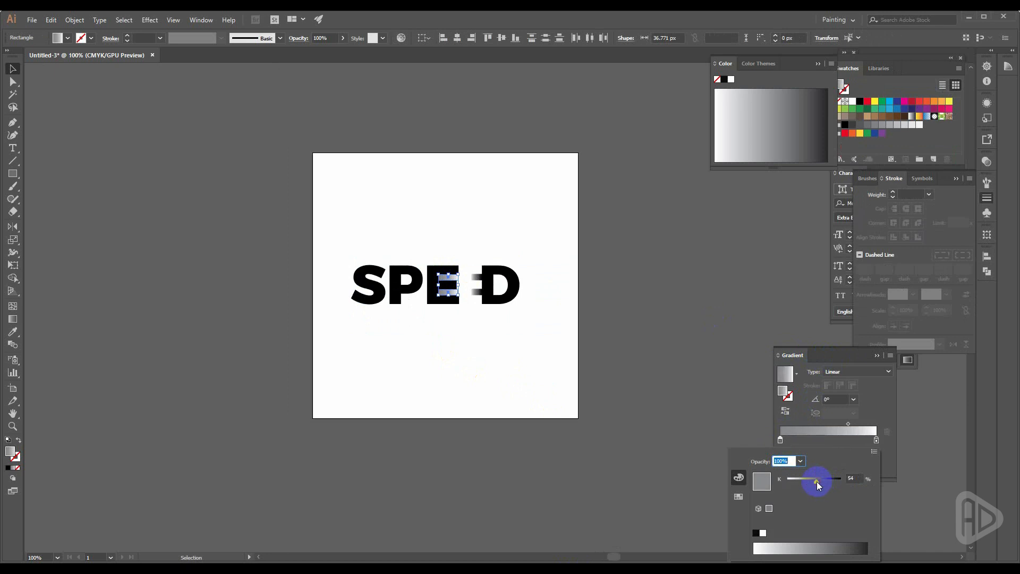
{"action": "left_click", "coordinate": [687, 361]}
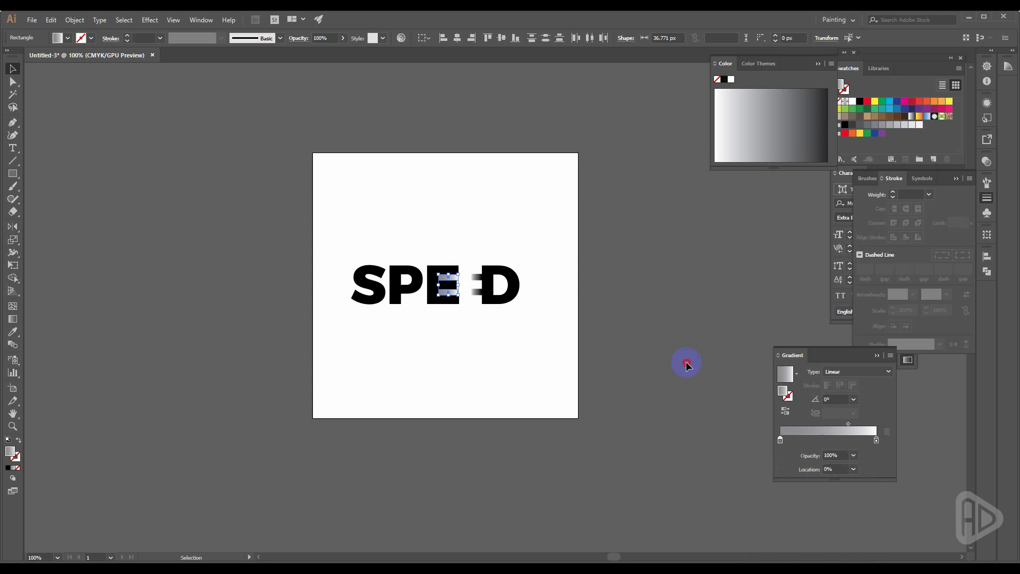
{"action": "left_click", "coordinate": [686, 361]}
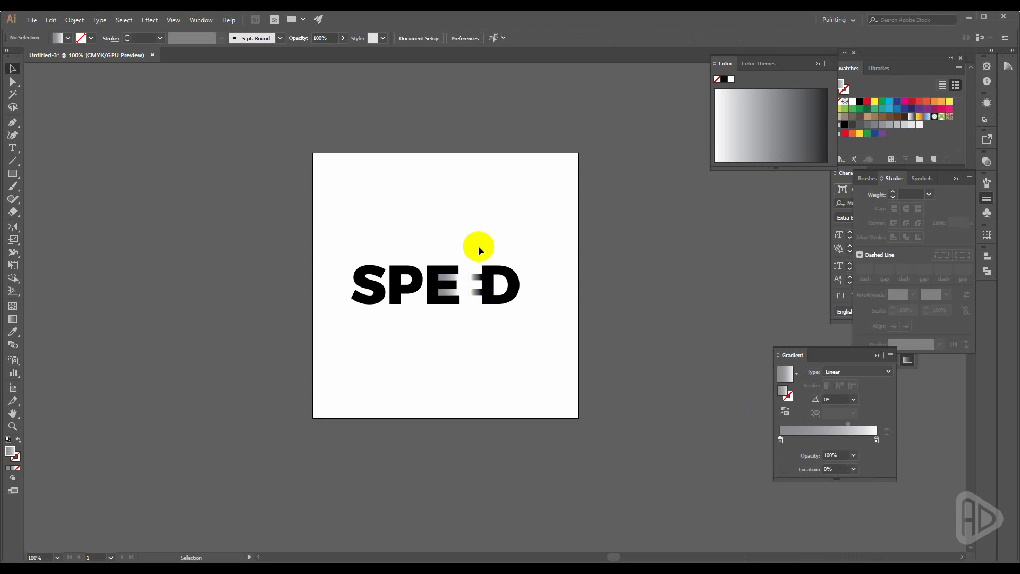
Select all the letters and gradient bars and move the whole word about 7 px to the right
{"action": "scroll", "coordinate": [476, 265], "scroll_direction": "up", "scroll_amount": 1}
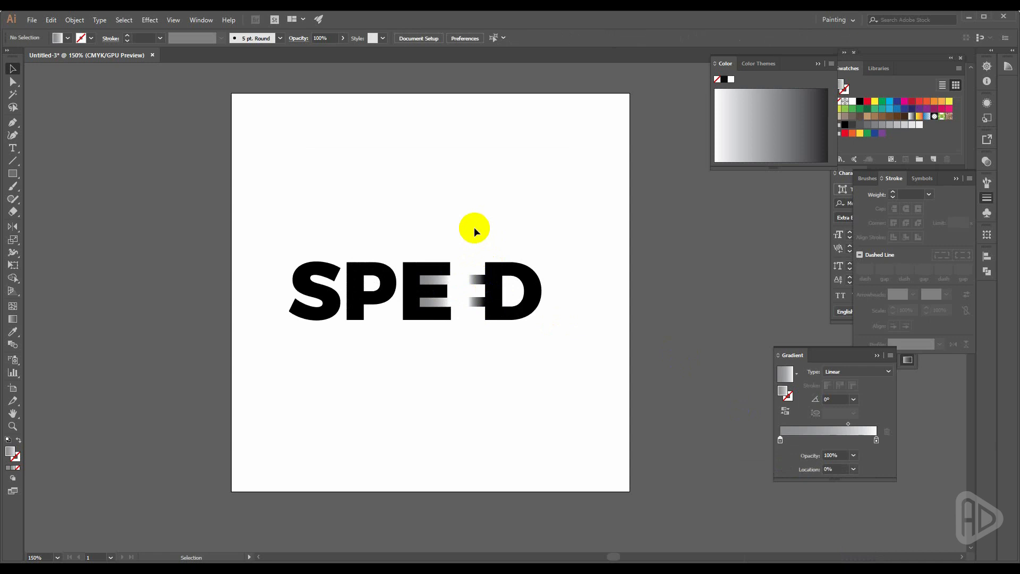
{"action": "left_click_drag", "start_coordinate": [461, 212], "coordinate": [628, 336]}
{"action": "left_click", "coordinate": [422, 325]}
{"action": "left_click_drag", "start_coordinate": [457, 338], "coordinate": [564, 373]}
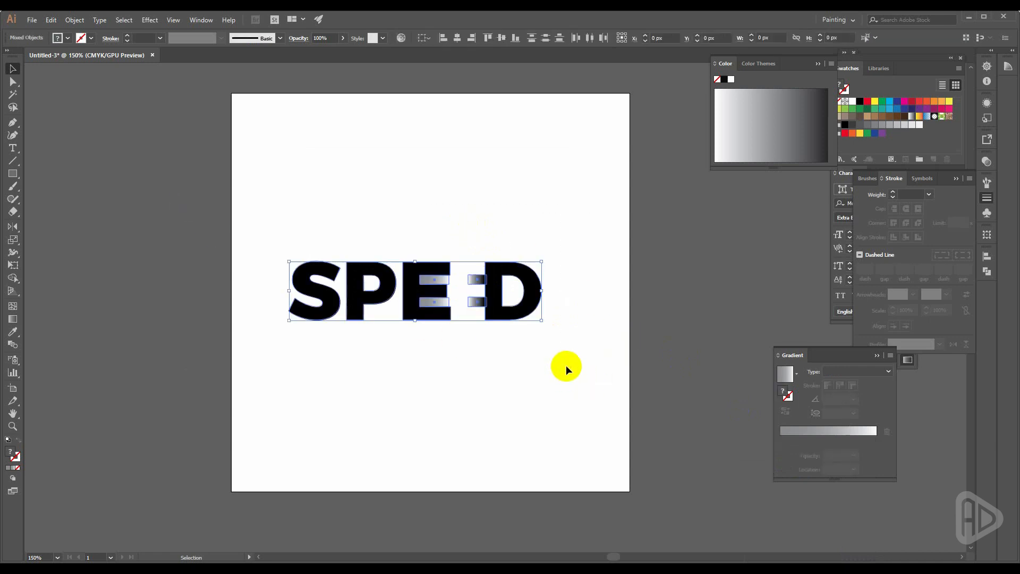
{"action": "left_click_drag", "start_coordinate": [526, 276], "coordinate": [532, 277]}
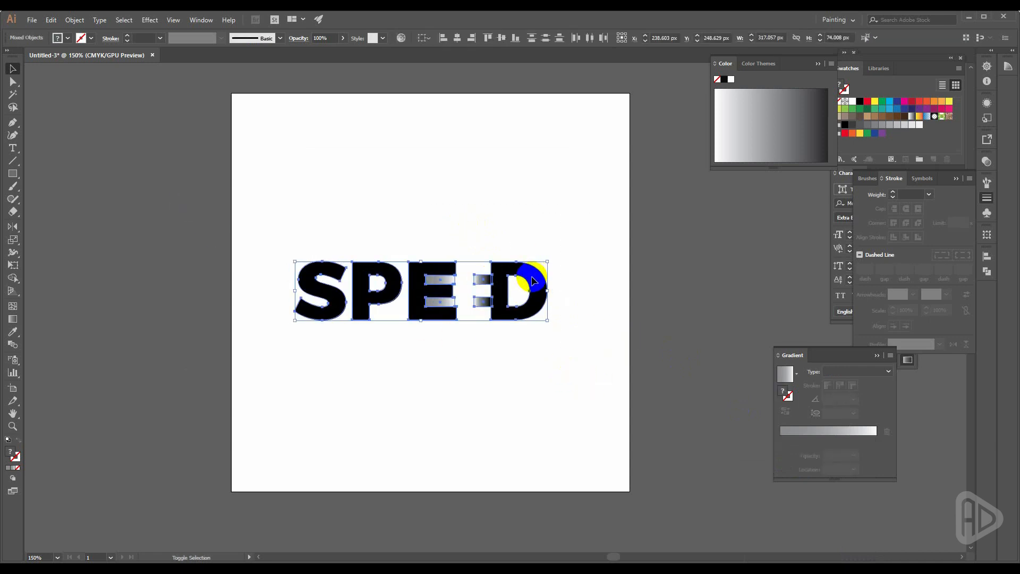
{"action": "left_click", "coordinate": [667, 307]}
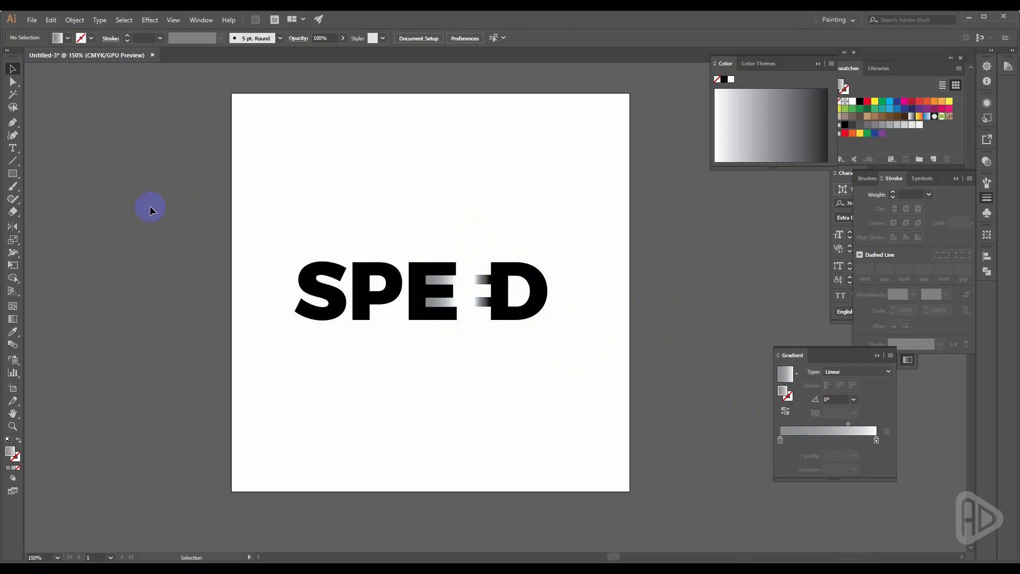
Open the Shear settings for the entire word with its bars and turn on the preview
{"action": "left_click_drag", "start_coordinate": [162, 183], "coordinate": [647, 379]}
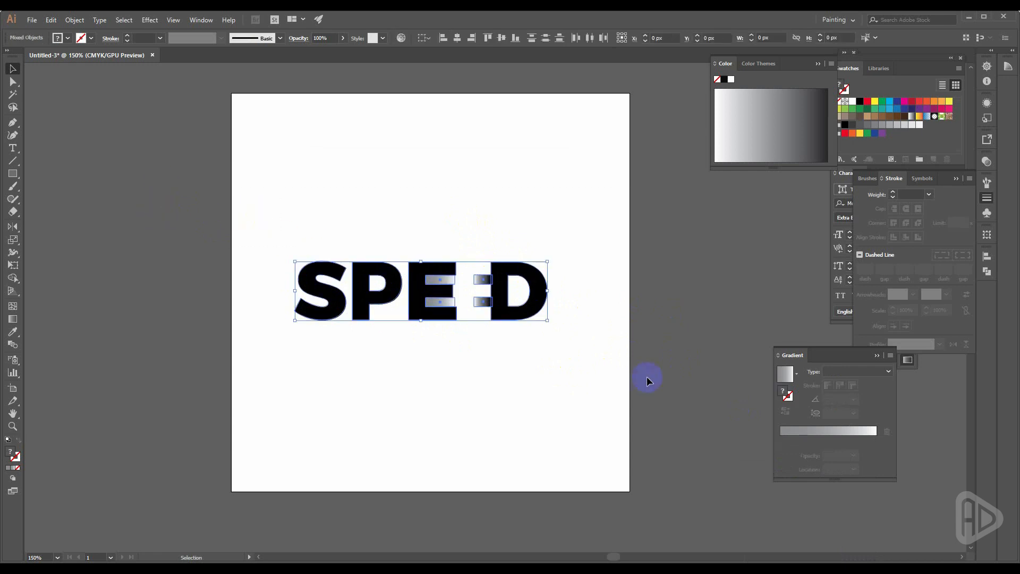
{"action": "right_click", "coordinate": [539, 290]}
{"action": "mouse_move", "coordinate": [624, 383]}
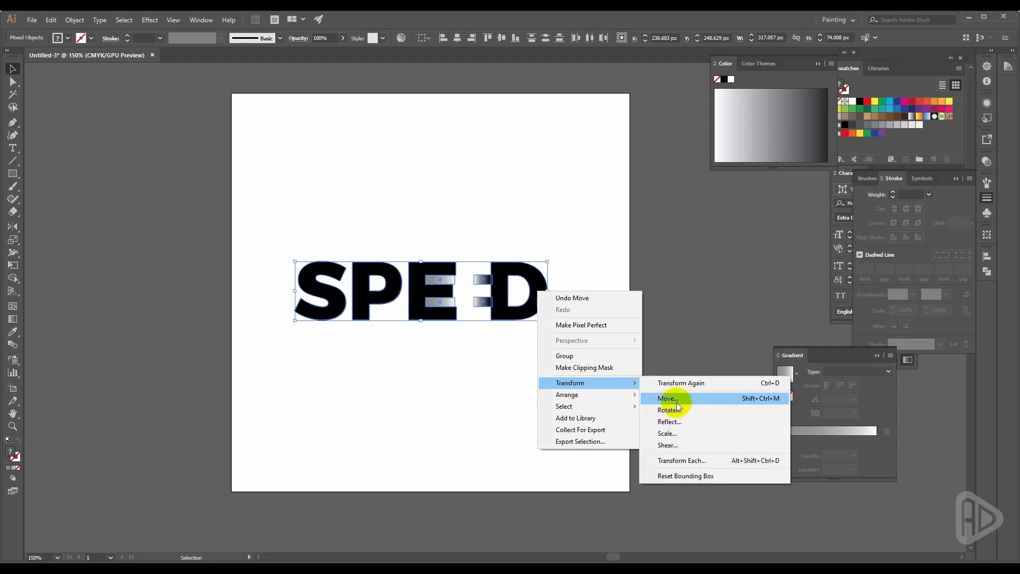
{"action": "left_click", "coordinate": [682, 442]}
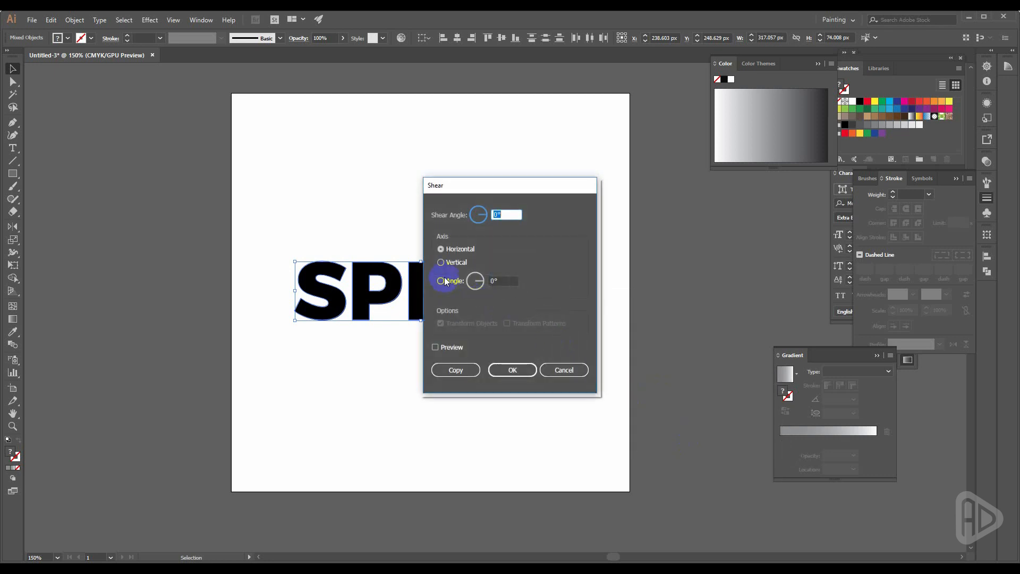
{"action": "left_click_drag", "start_coordinate": [491, 186], "coordinate": [601, 191]}
{"action": "left_click", "coordinate": [545, 354]}
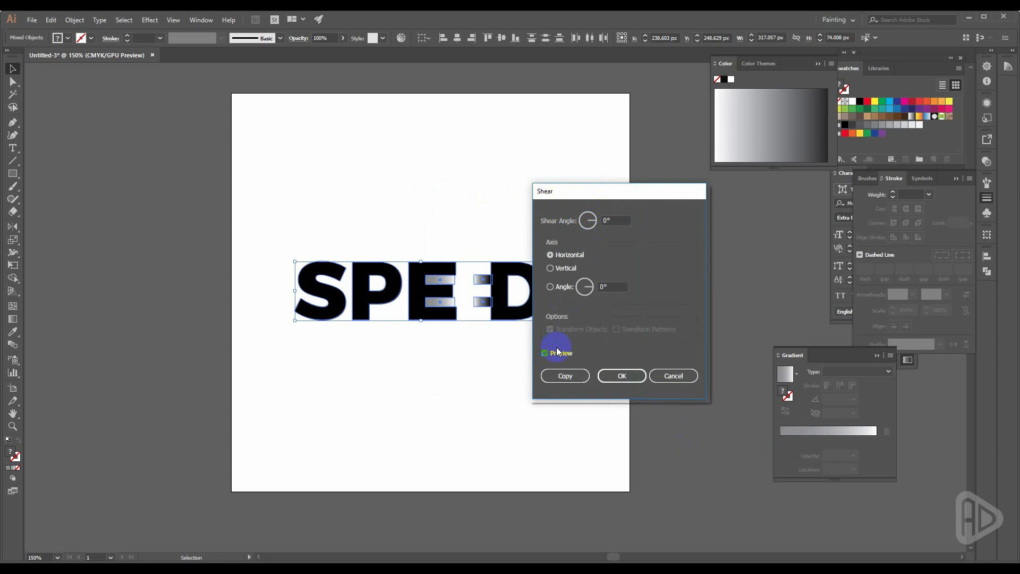
Shear the word along the horizontal axis by 17° and deselect it
{"action": "left_click", "coordinate": [614, 220]}
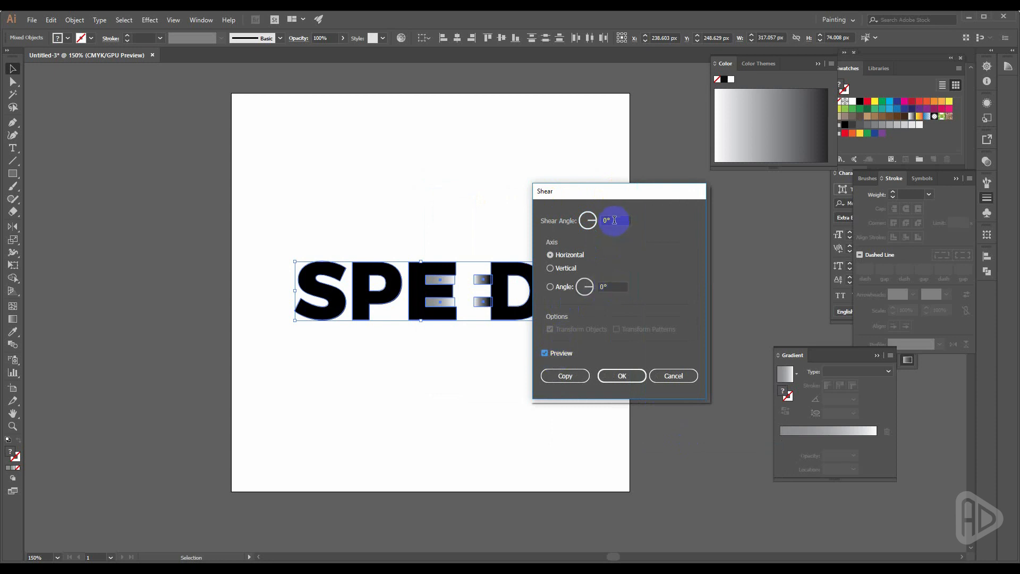
{"action": "type", "text": "3"}
{"action": "key", "text": "Up"}
{"action": "key", "text": "Up"}
{"action": "key", "text": "Up"}
{"action": "key", "text": "Up"}
{"action": "key", "text": "Up"}
{"action": "key", "text": "Up"}
{"action": "key", "text": "Up"}
{"action": "key", "text": "Up"}
{"action": "key", "text": "Up"}
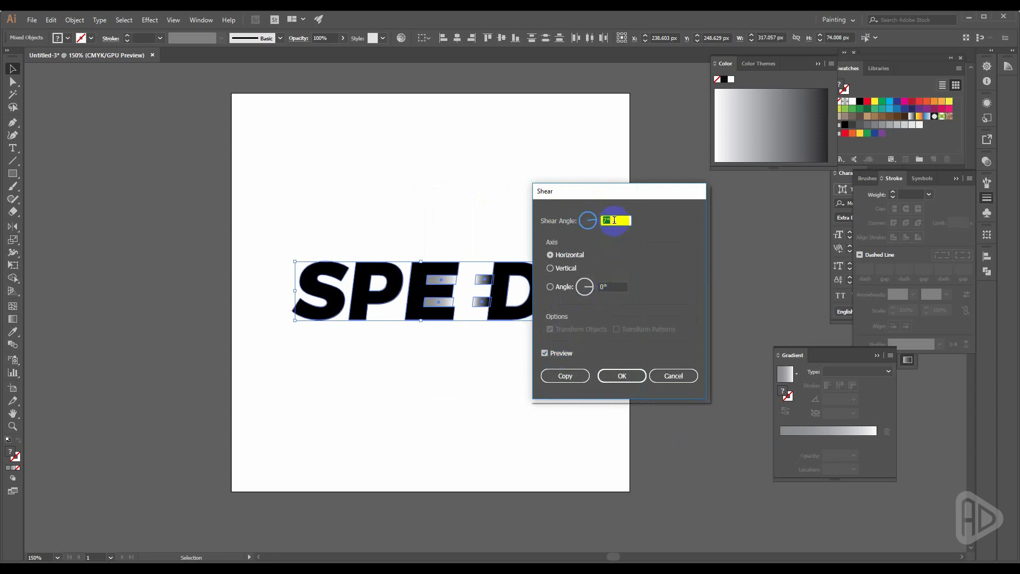
{"action": "key", "text": "Up"}
{"action": "key", "text": "Up"}
{"action": "key", "text": "Up"}
{"action": "key", "text": "Up"}
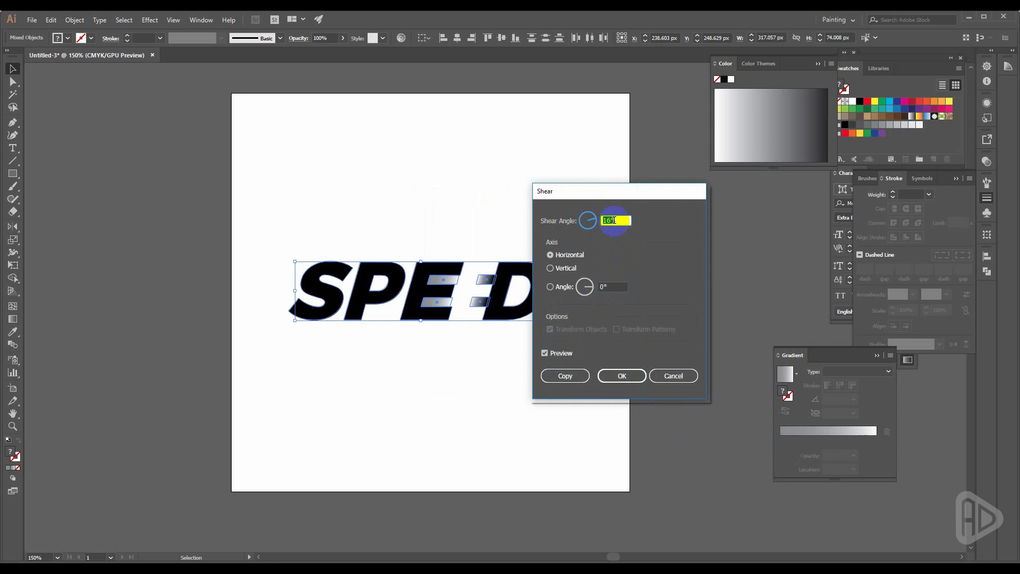
{"action": "key", "text": "Up"}
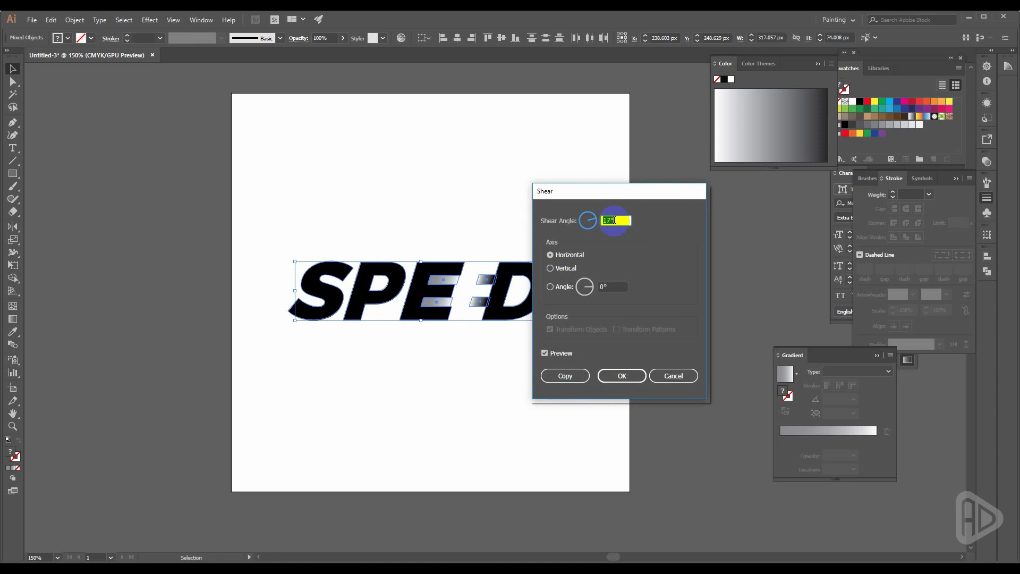
{"action": "left_click", "coordinate": [622, 375]}
{"action": "left_click", "coordinate": [589, 323]}
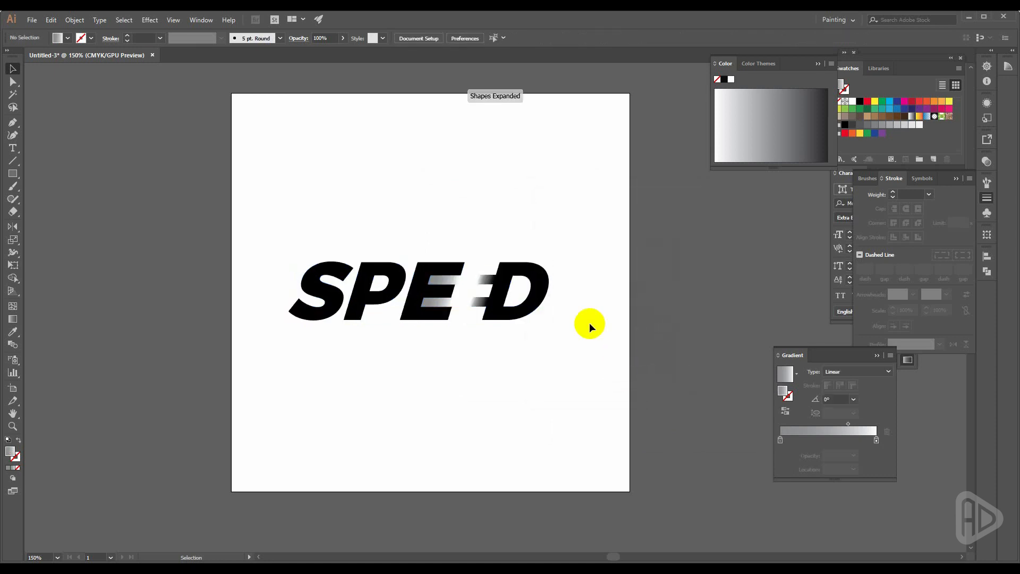
{"action": "scroll", "coordinate": [536, 304], "scroll_direction": "down", "scroll_amount": 1}
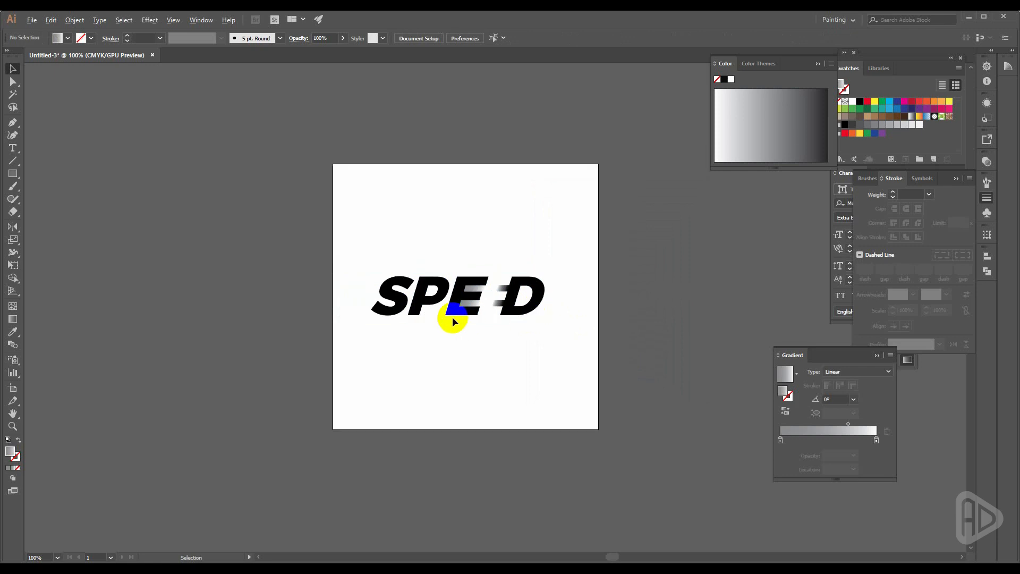
{"action": "scroll", "coordinate": [453, 319], "scroll_direction": "down", "scroll_amount": 1}
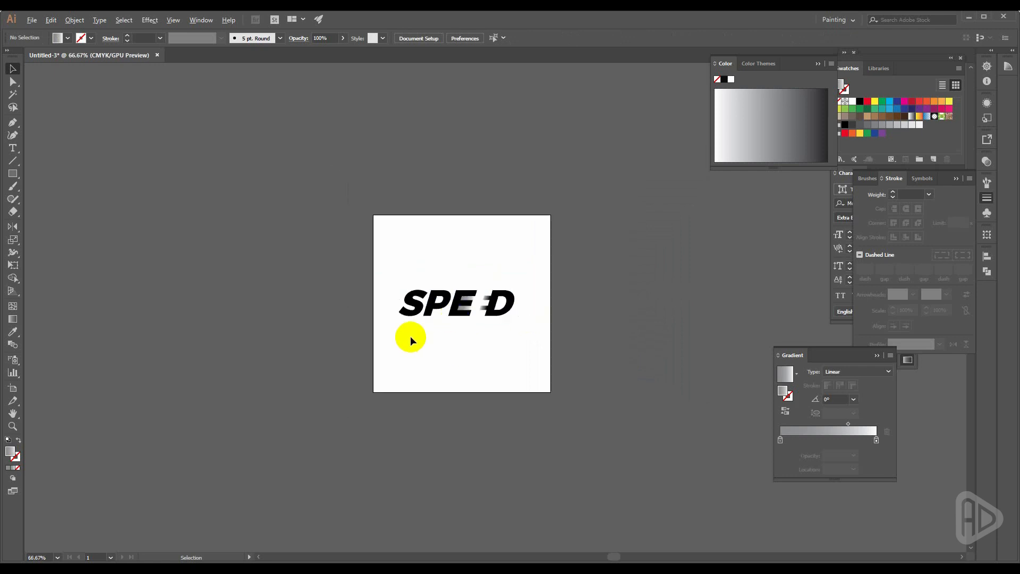
{"action": "scroll", "coordinate": [410, 336], "scroll_direction": "up", "scroll_amount": 1}
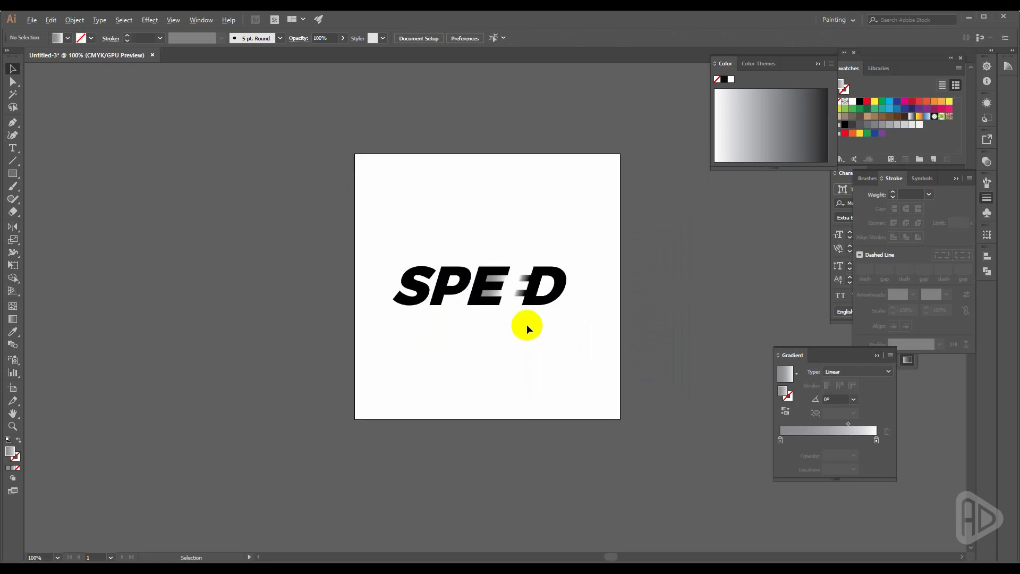
{"action": "scroll", "coordinate": [527, 327], "scroll_direction": "up", "scroll_amount": 1}
{"action": "scroll", "coordinate": [562, 374], "scroll_direction": "up", "scroll_amount": 1}
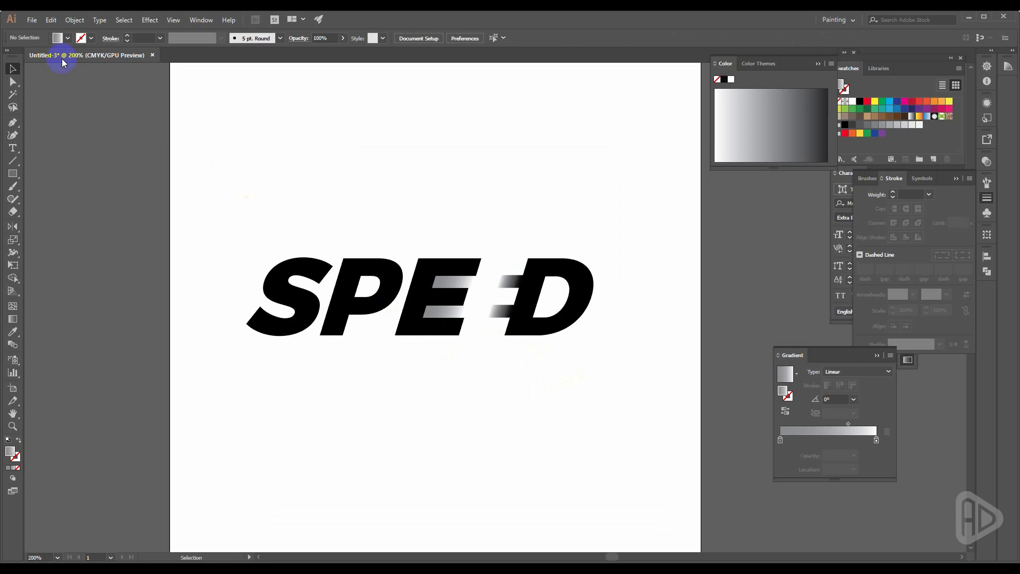
Start saving the document to the Desktop and create and open a new folder there named "Speed Logo"
{"action": "left_click", "coordinate": [30, 20]}
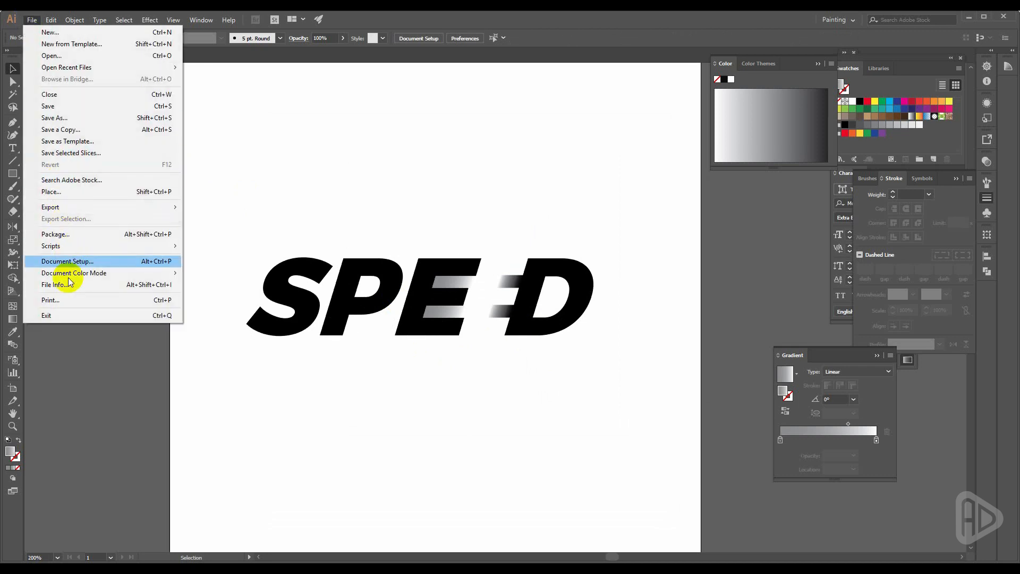
{"action": "left_click", "coordinate": [73, 129]}
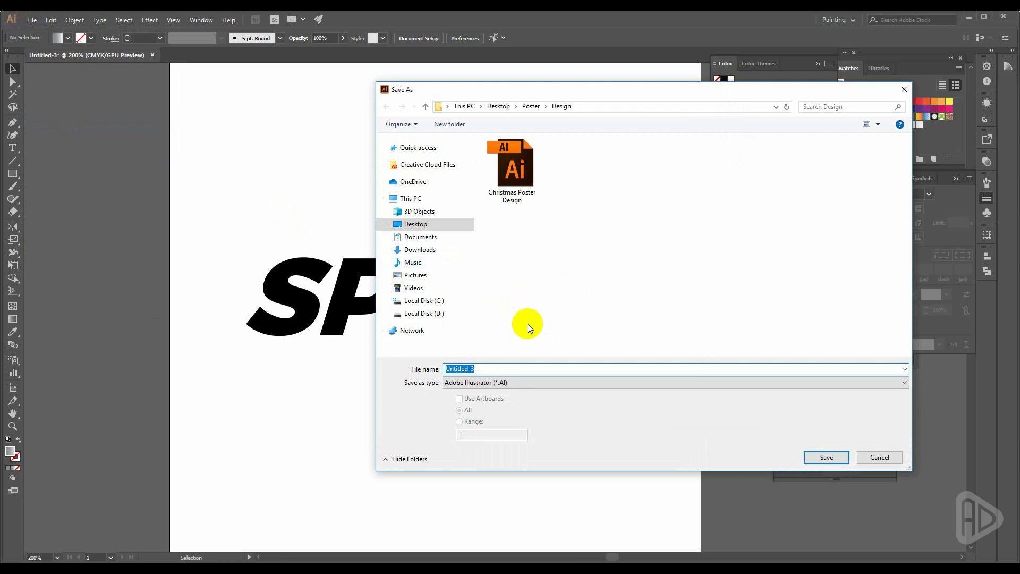
{"action": "left_click", "coordinate": [415, 225]}
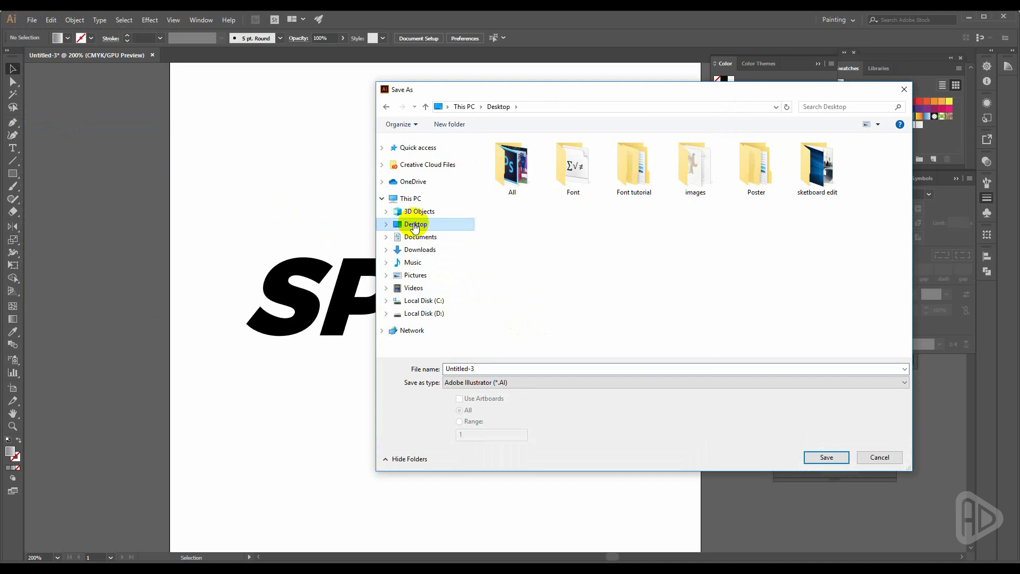
{"action": "right_click", "coordinate": [544, 279]}
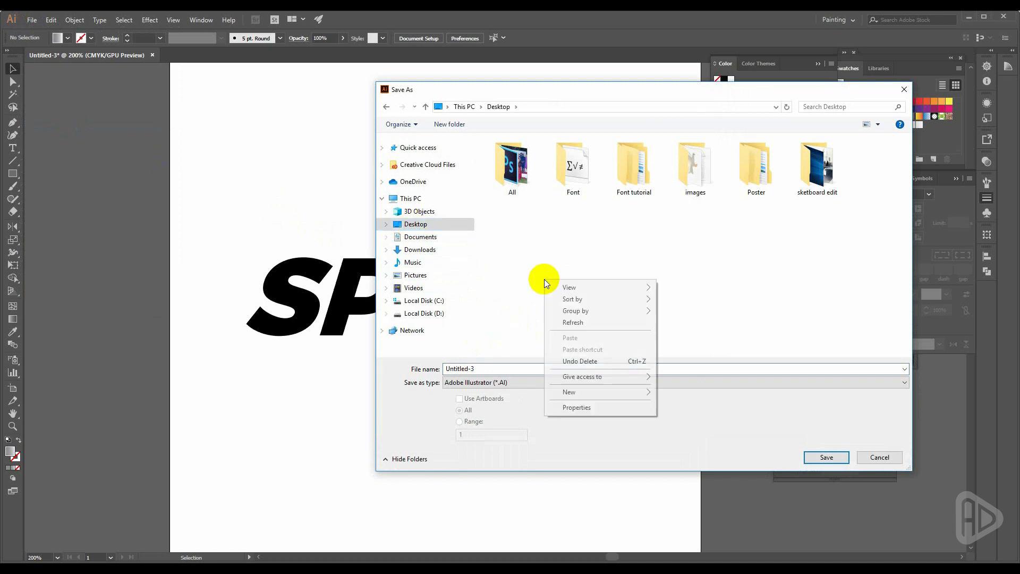
{"action": "left_click", "coordinate": [594, 396]}
{"action": "left_click", "coordinate": [673, 389]}
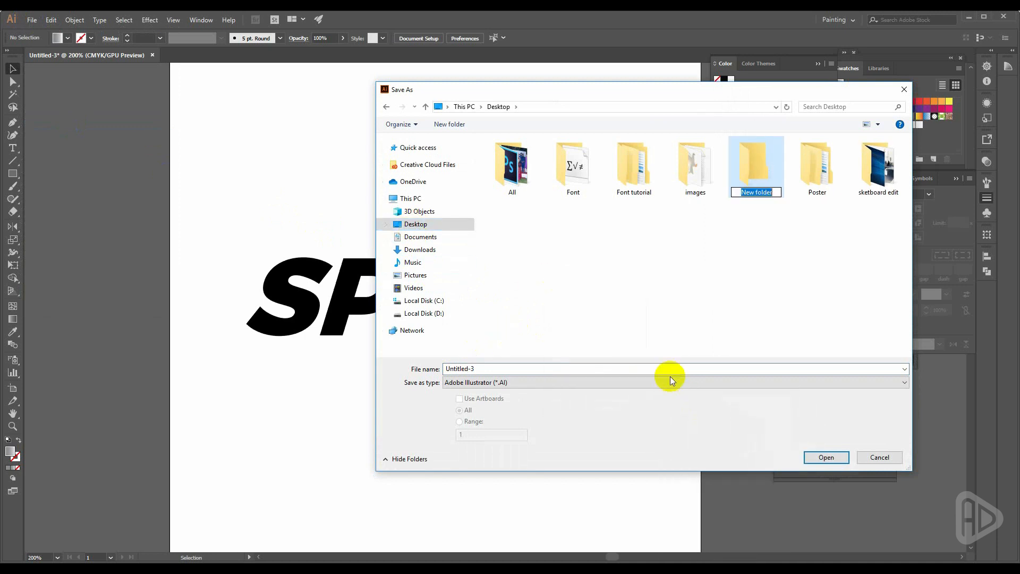
{"action": "type", "text": "Sp"}
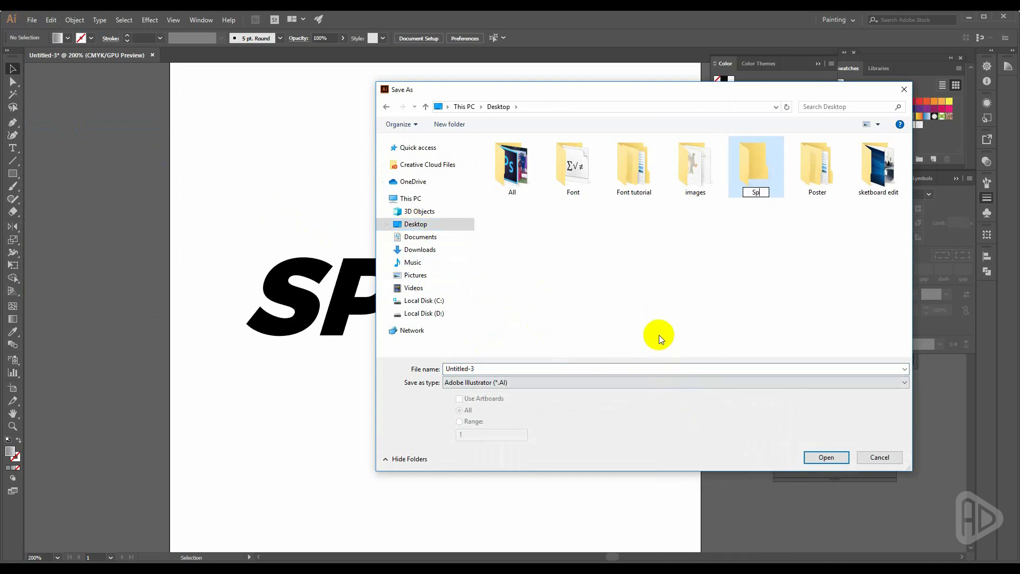
{"action": "type", "text": "edd L"}
{"action": "key", "text": "BackSpace"}
{"action": "key", "text": "BackSpace"}
{"action": "key", "text": "BackSpace"}
{"action": "key", "text": "BackSpace"}
{"action": "type", "text": "ed Logo"}
{"action": "key", "text": "Return"}
{"action": "key", "text": "Return"}
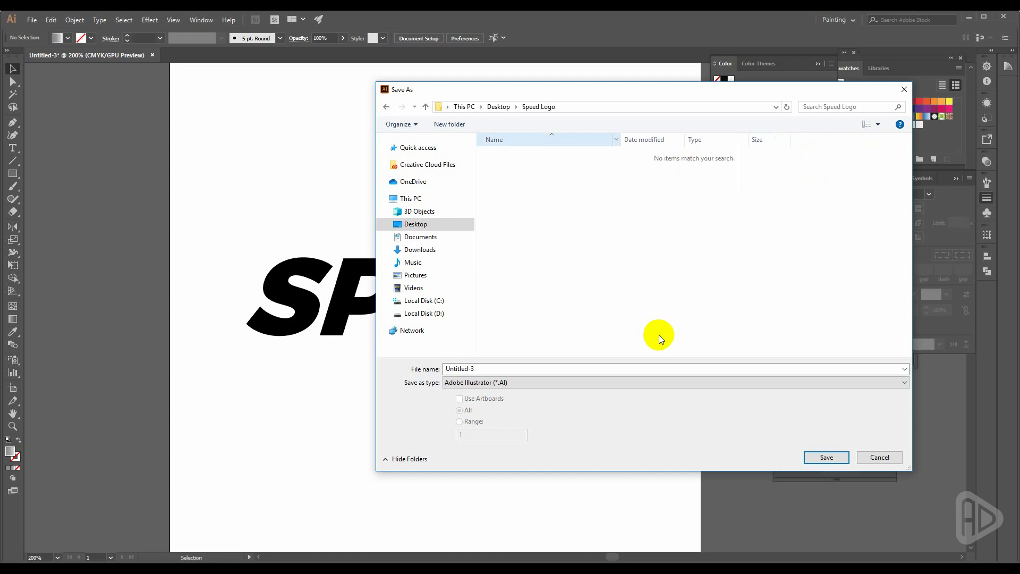
Save the design in the Speed Logo folder as an Adobe Illustrator file named "Spedd Logo"
{"action": "type", "text": "Spedd Logo"}
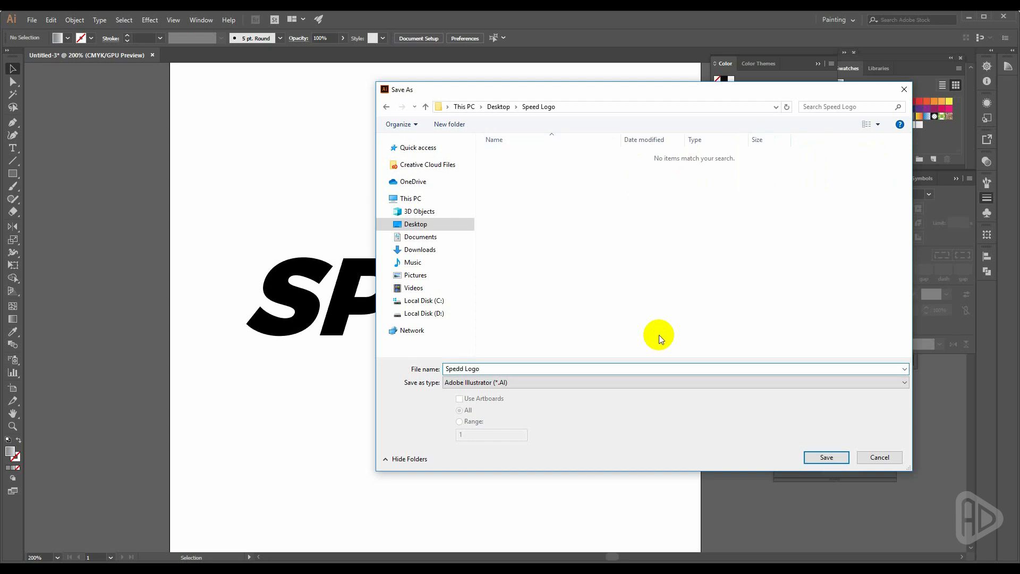
{"action": "key", "text": "Return"}
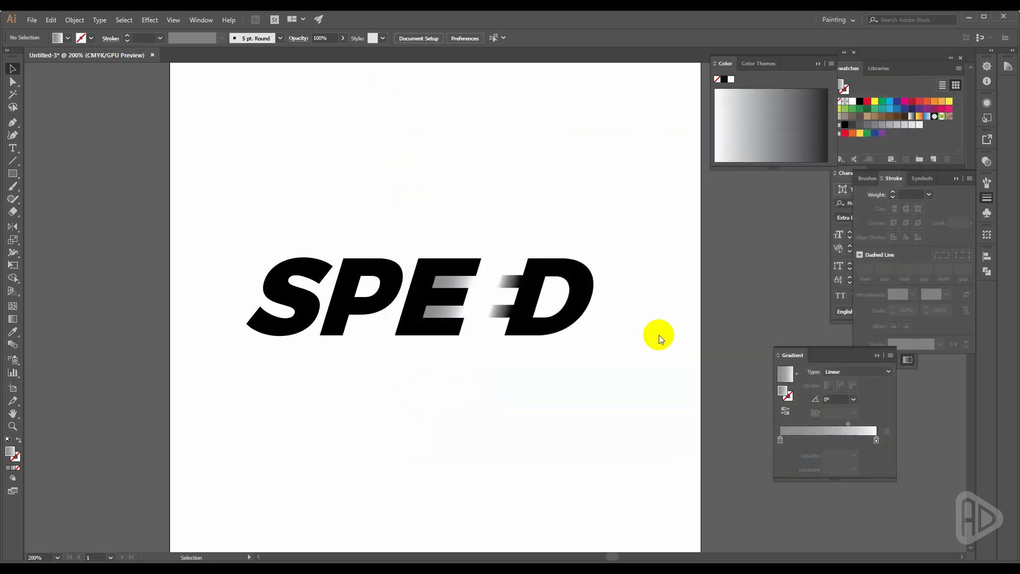
{"action": "key", "text": "Return"}
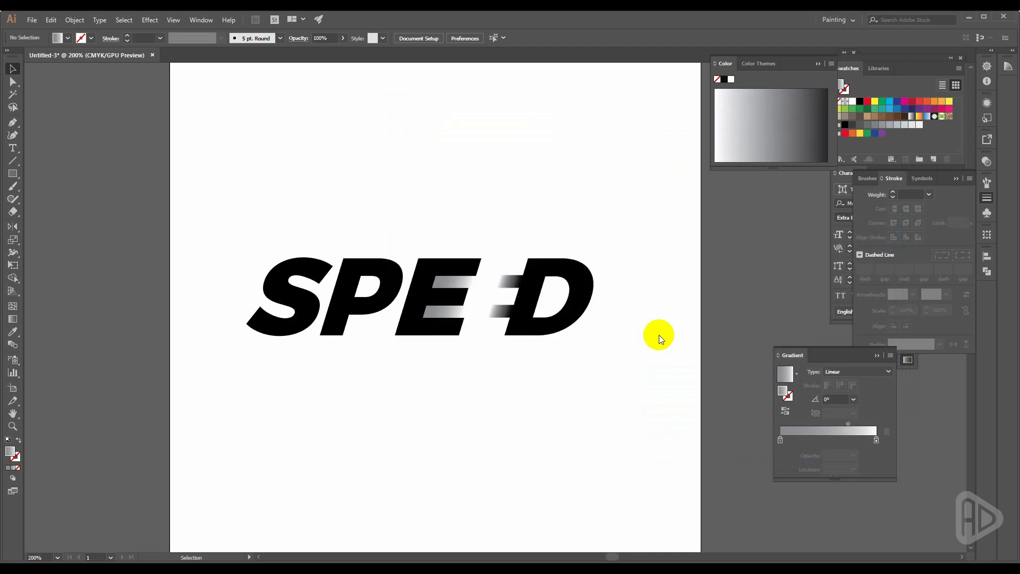